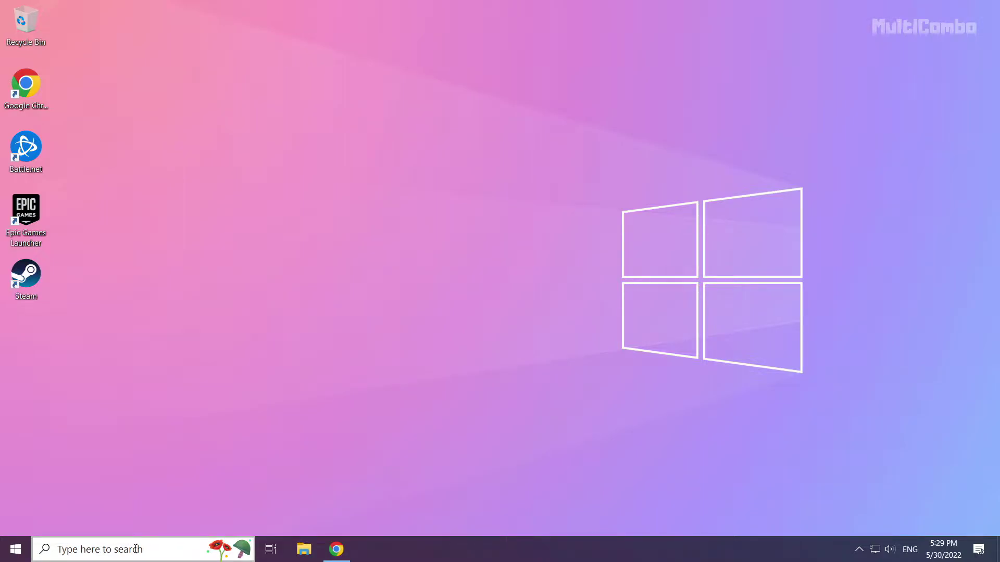
Step: Search the taskbar for 'device manager' to locate Device Manager
left_click(135, 549)
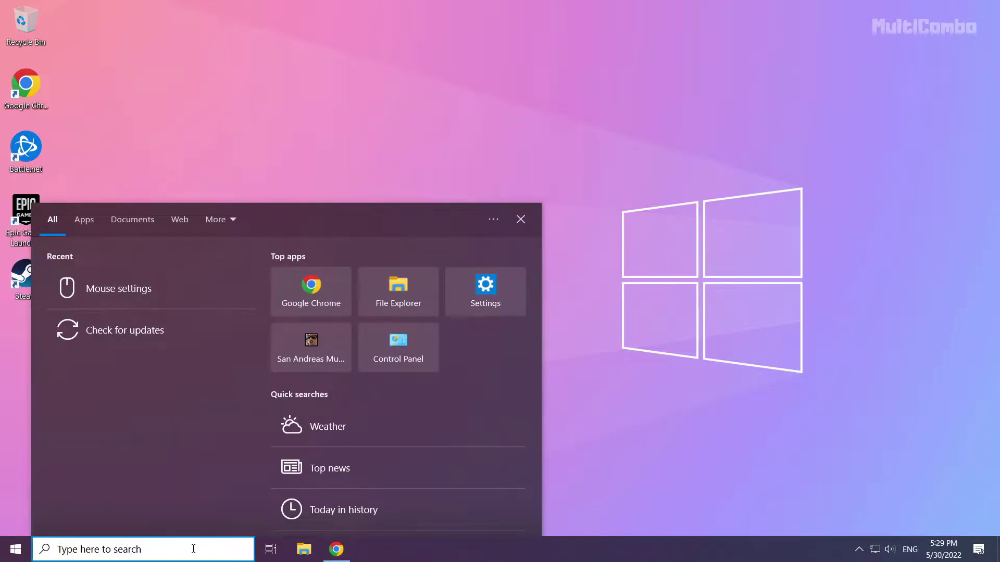
type("devi")
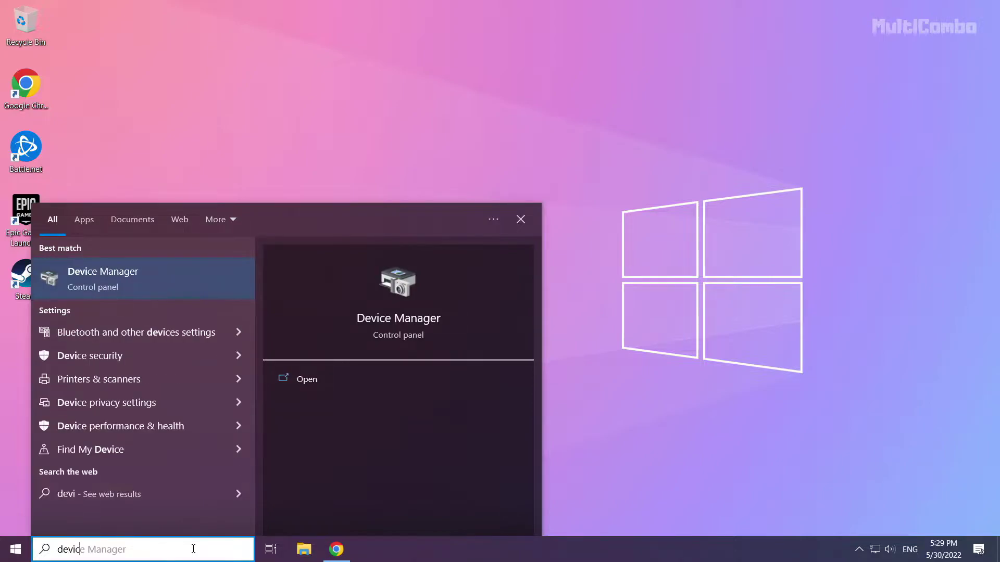
type("ce mana")
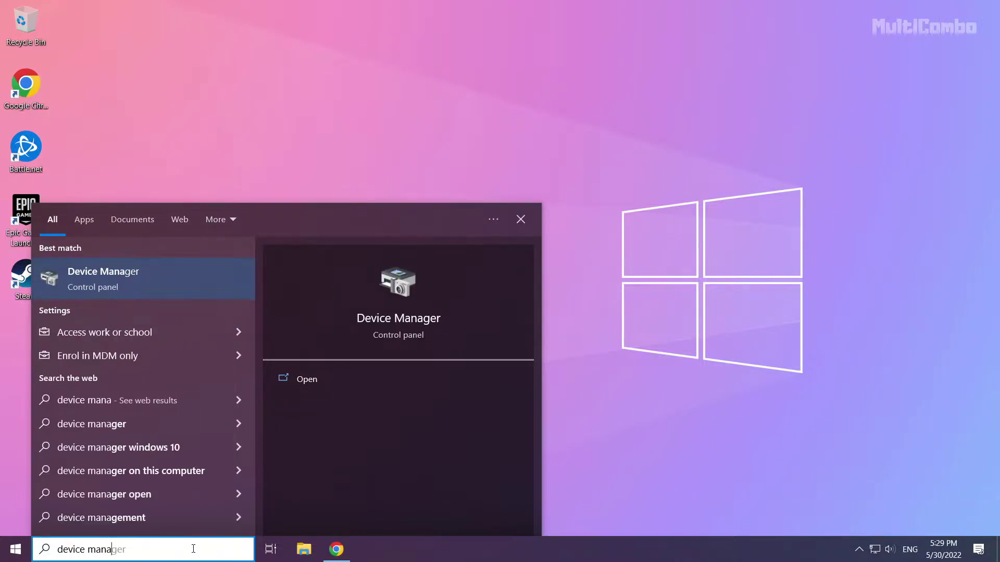
type("ger")
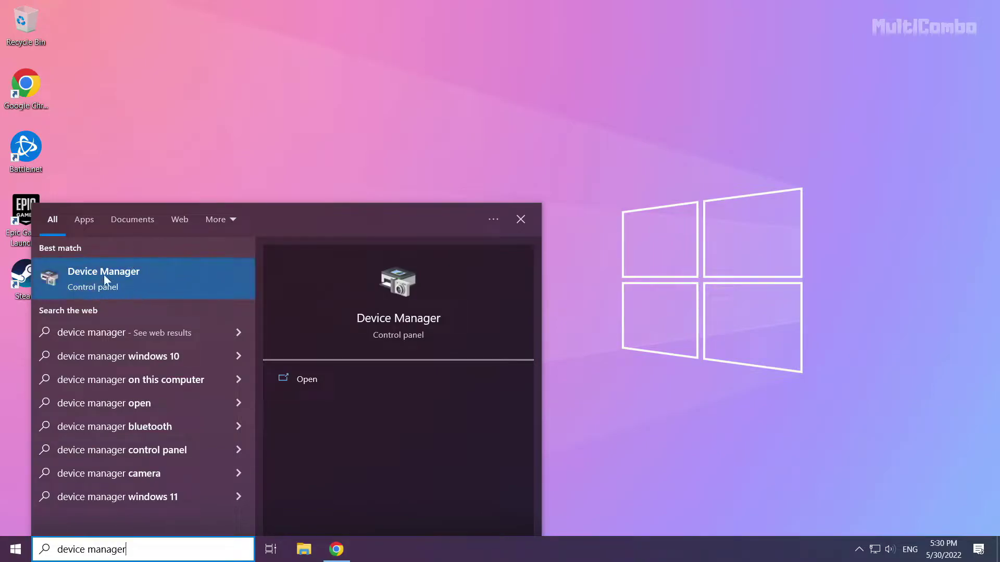
Step: In Device Manager, expand Display adapters and select the NVIDIA GeForce GTX 1050 Ti
left_click(113, 277)
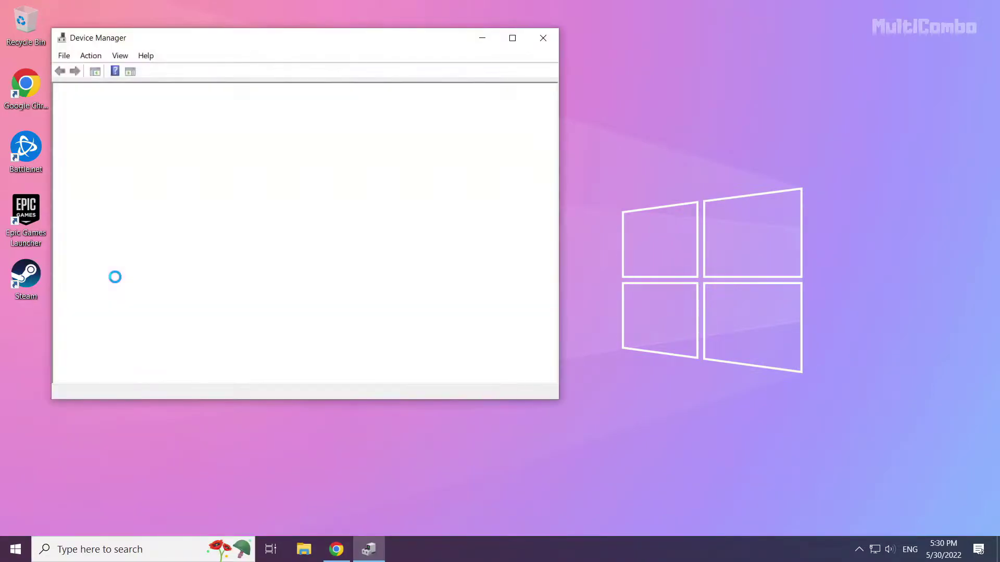
mouse_move(230, 42)
left_mouse_down()
mouse_move(394, 94)
mouse_move(421, 92)
left_mouse_up()
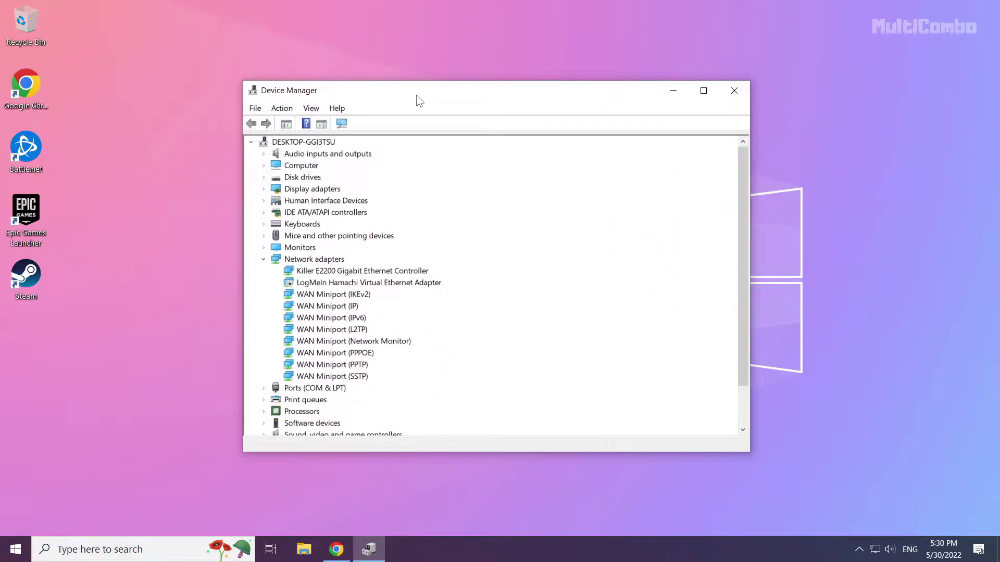
left_click(297, 190)
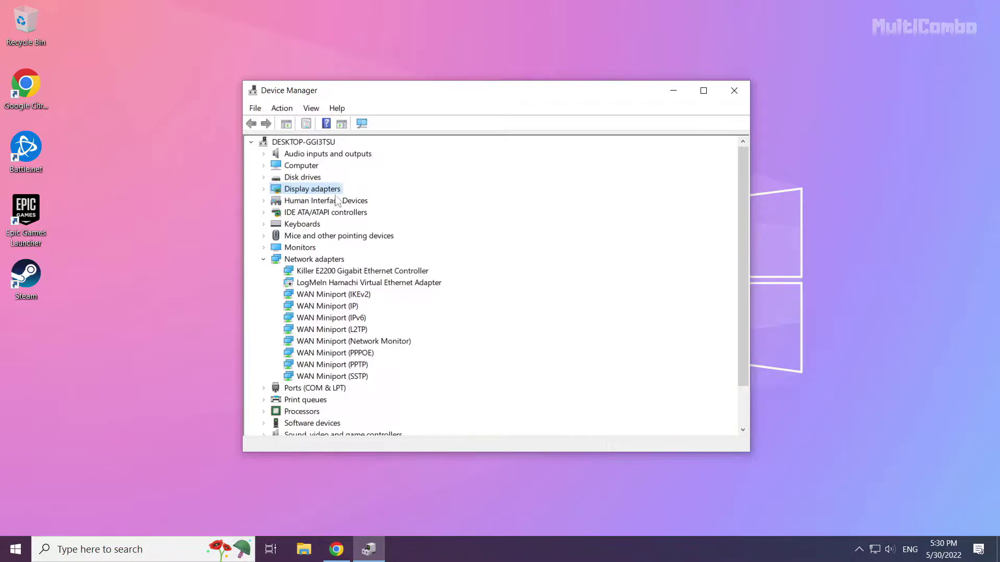
left_click(264, 190)
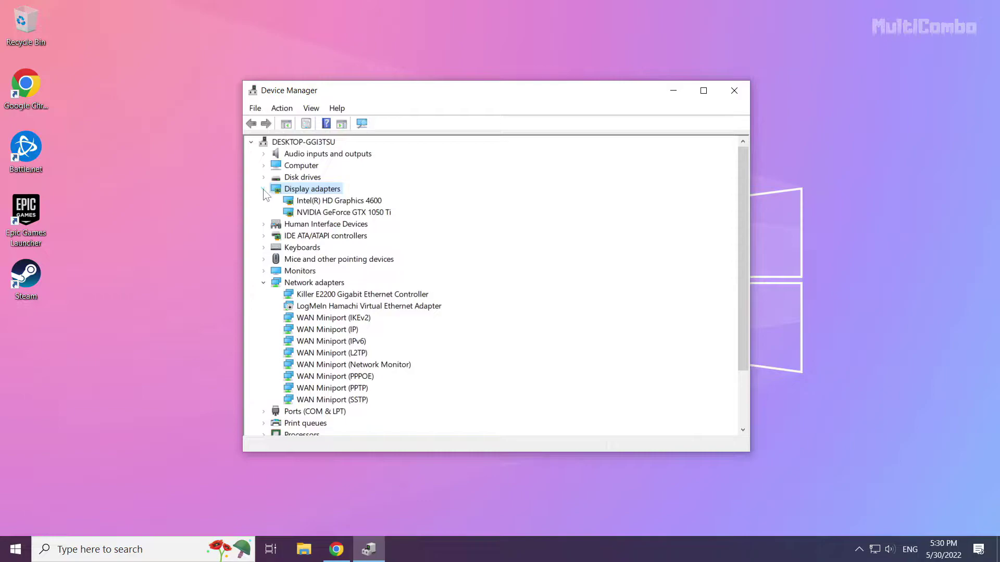
left_click(322, 213)
left_click(324, 212)
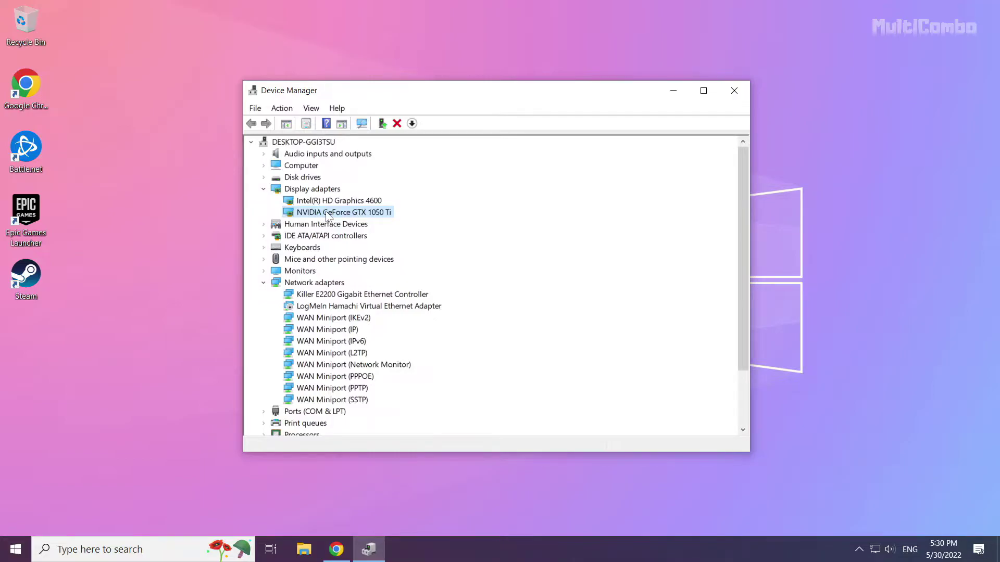
Step: Run an automatic driver search for the GTX 1050 Ti, confirming the best driver is installed
right_click(327, 219)
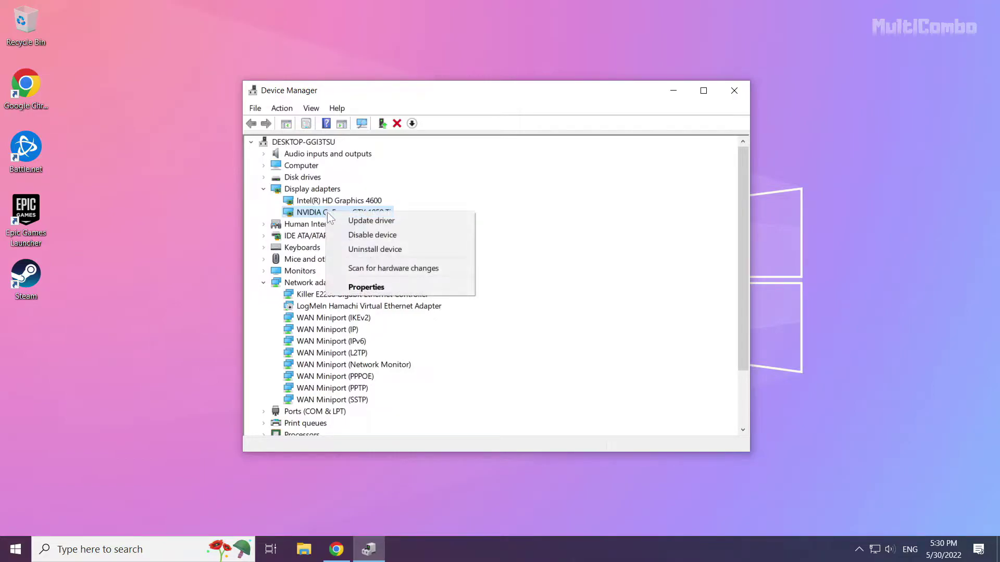
left_click(386, 222)
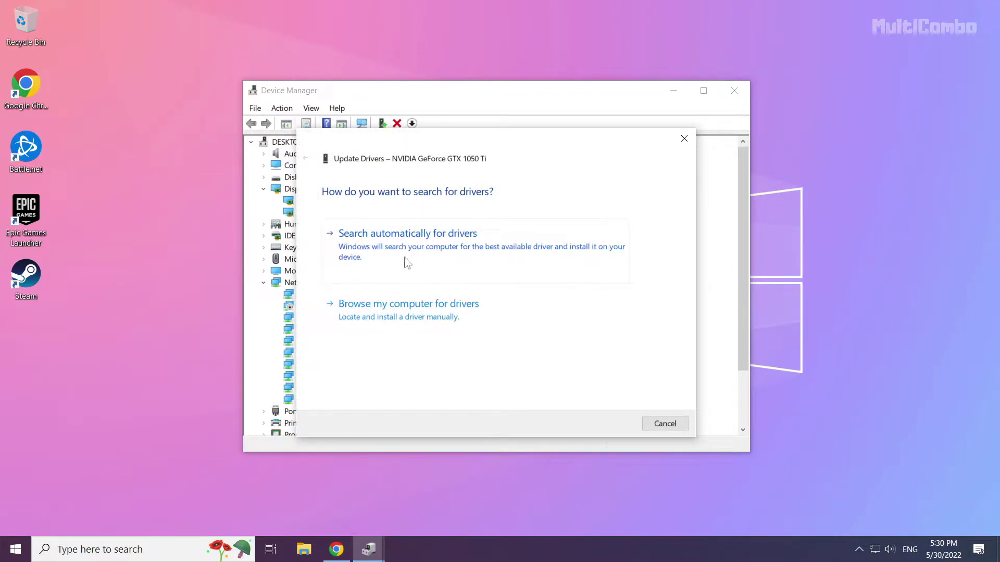
left_click(449, 266)
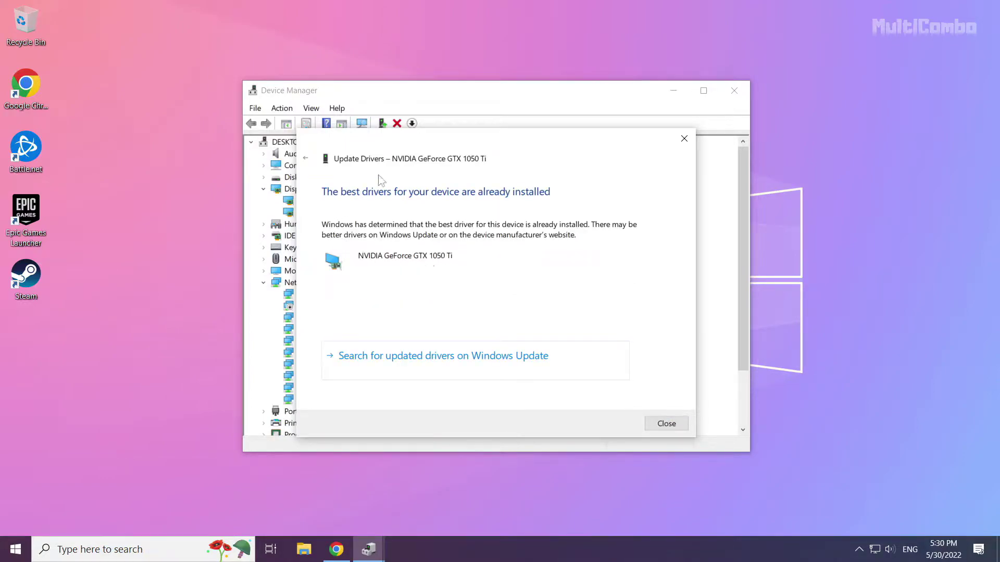
left_click(666, 424)
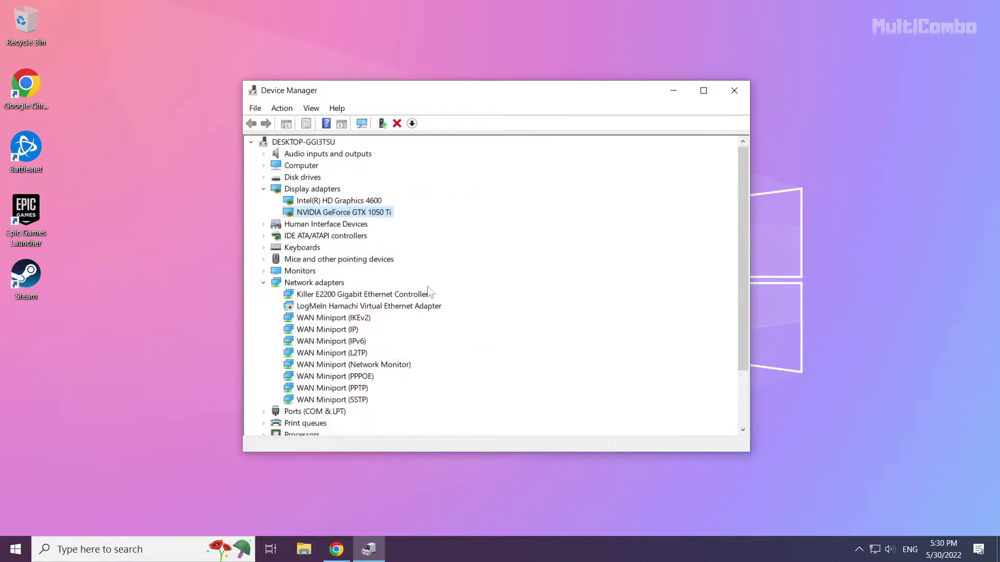
Step: Run an automatic driver search for Intel HD Graphics 4600, confirm it is current, and close Device Manager
left_click(314, 202)
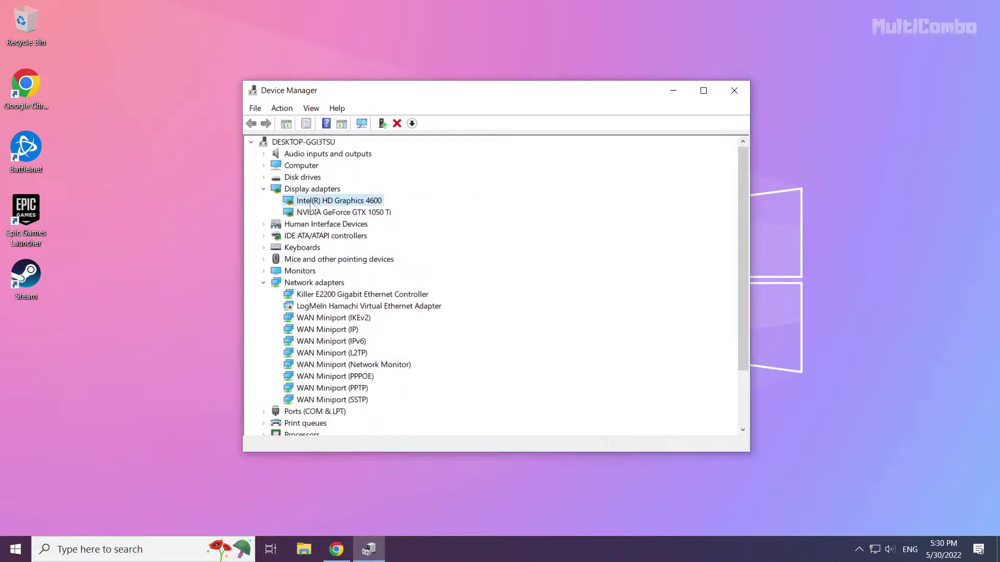
right_click(339, 205)
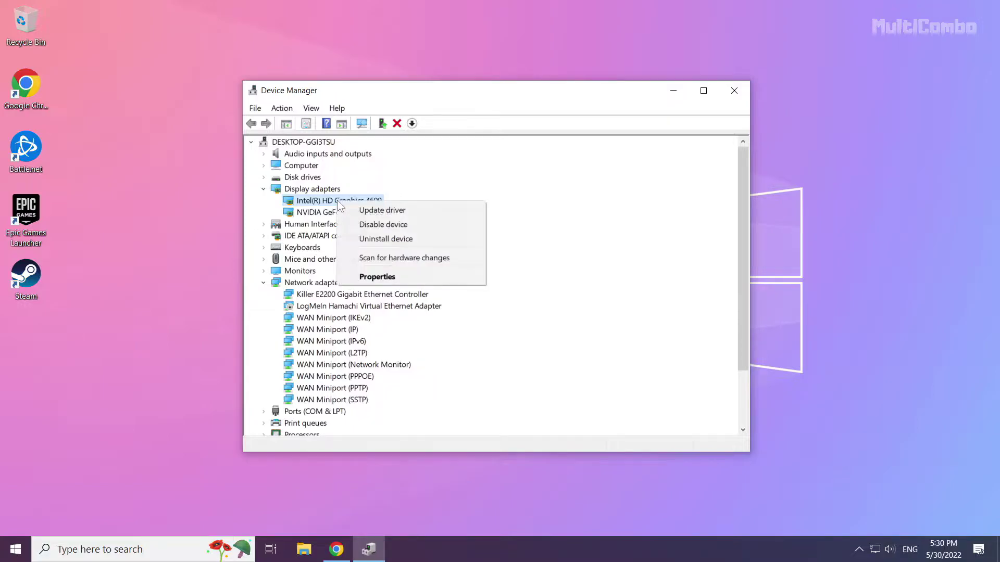
left_click(418, 212)
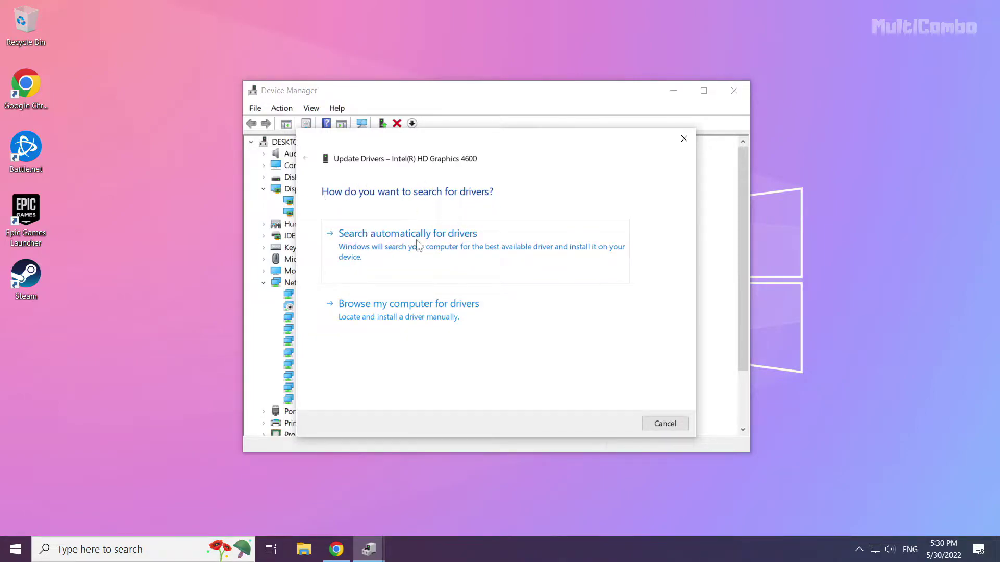
left_click(412, 266)
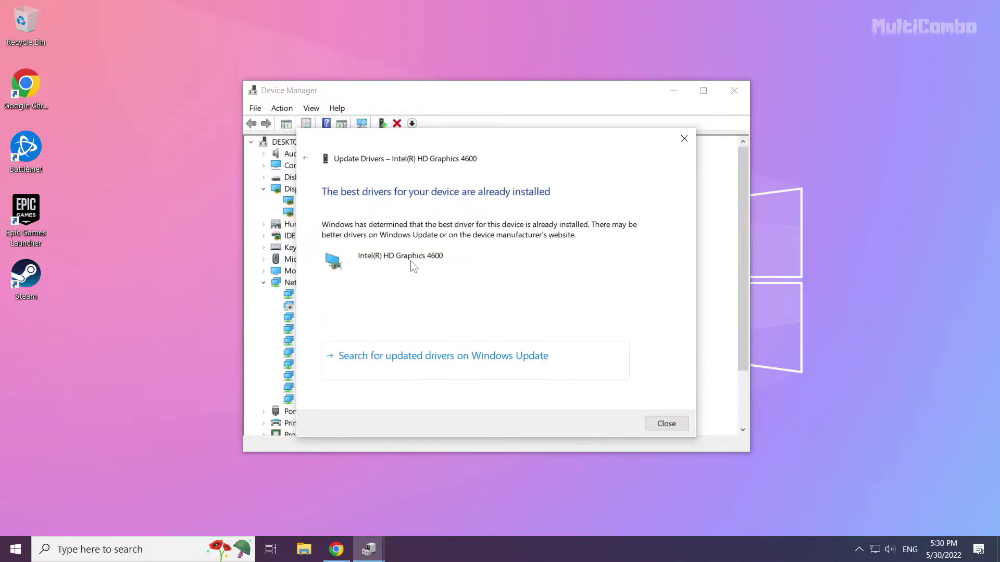
left_click(669, 424)
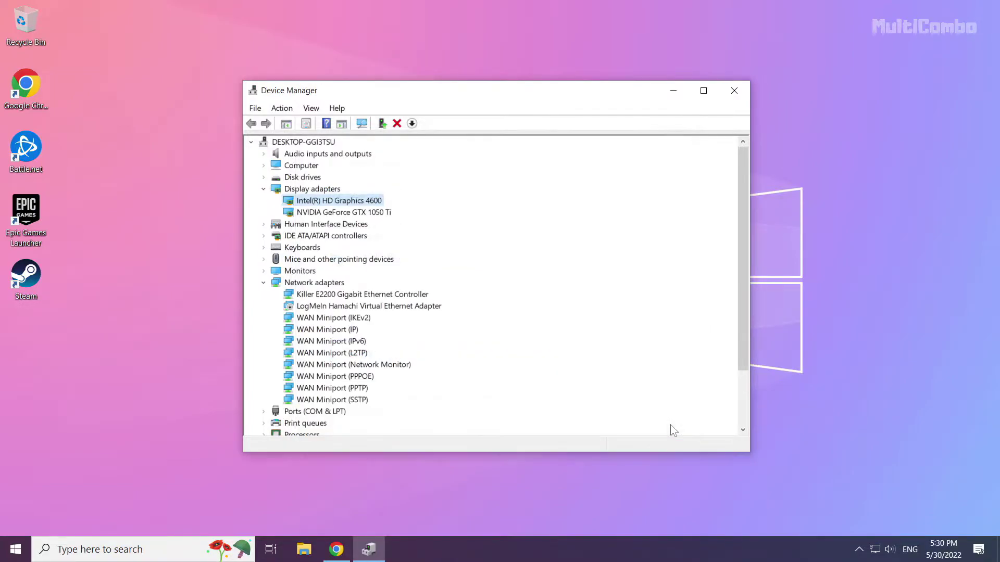
left_click(734, 93)
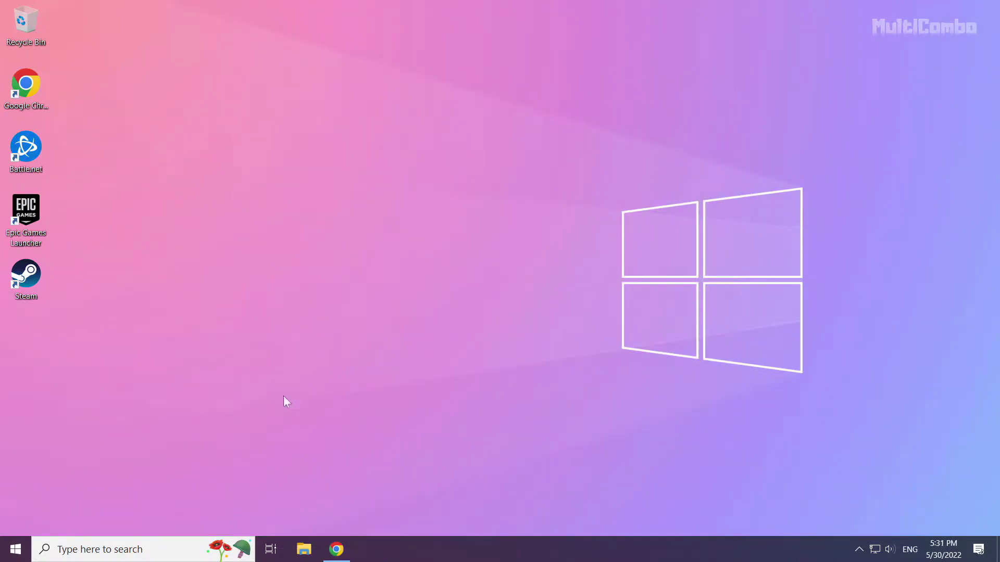
Step: Search for 'update' and open the Check for updates settings page
left_click(123, 551)
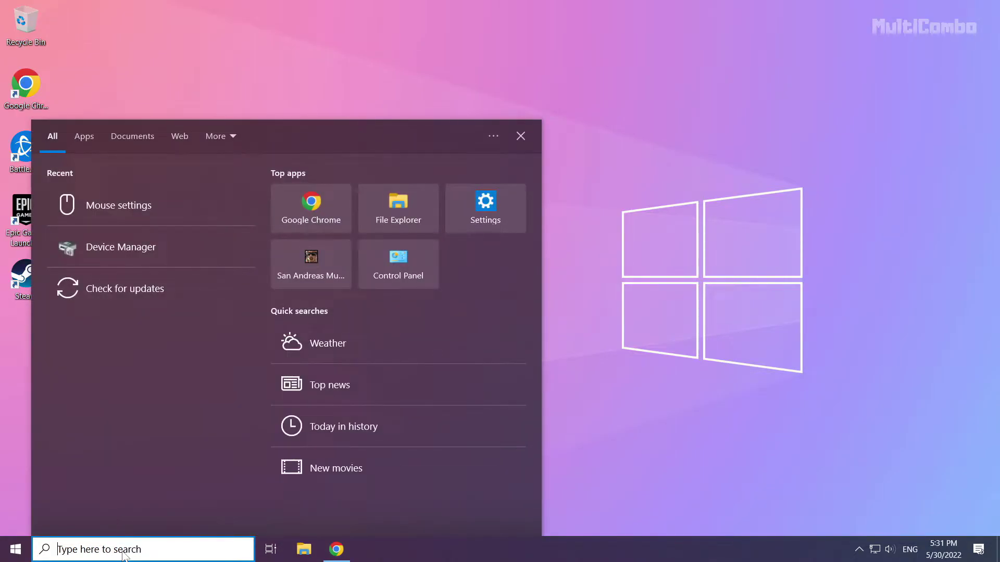
type("update")
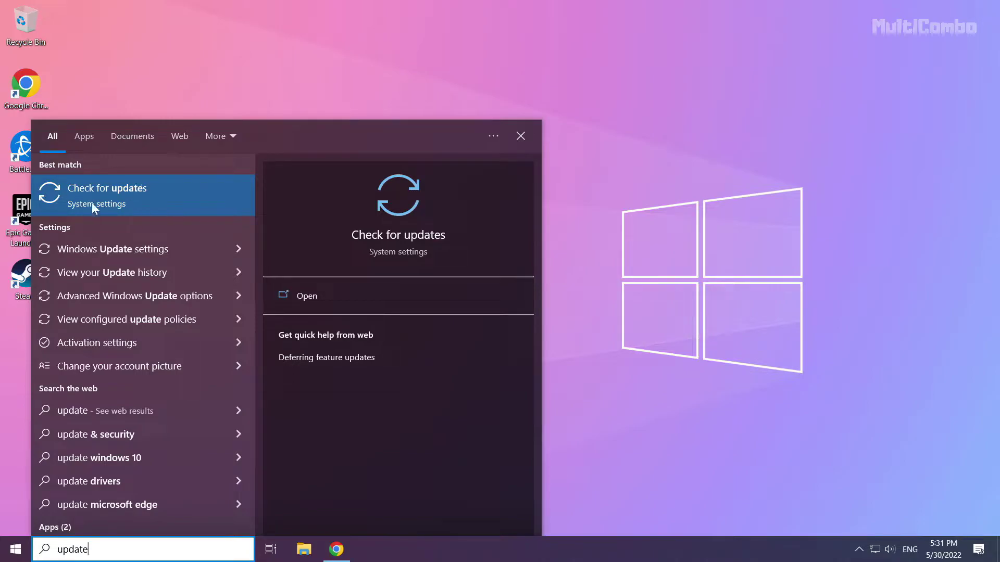
left_click(136, 194)
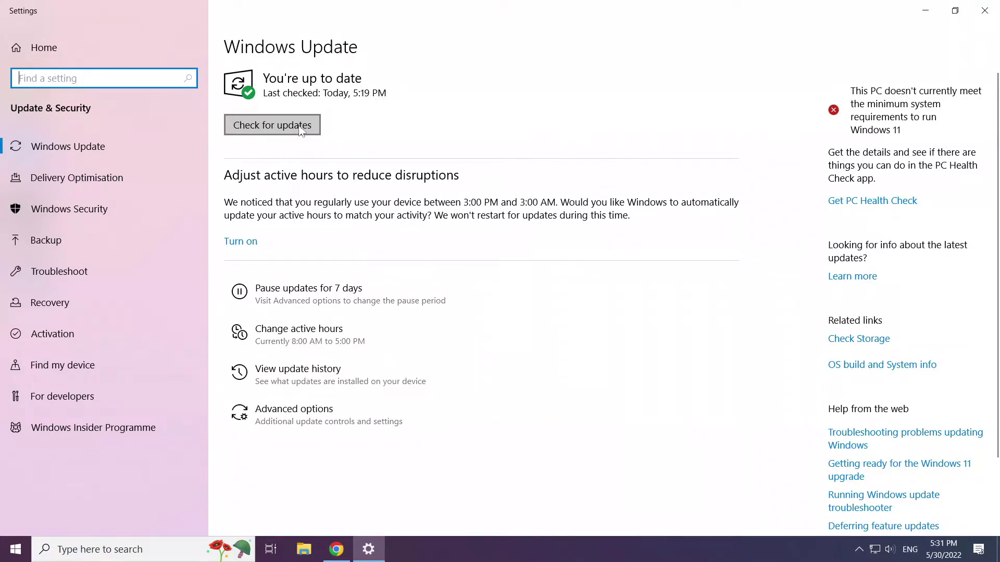
Step: Check for Windows updates, confirm the PC is up to date, and close Settings
left_click(274, 124)
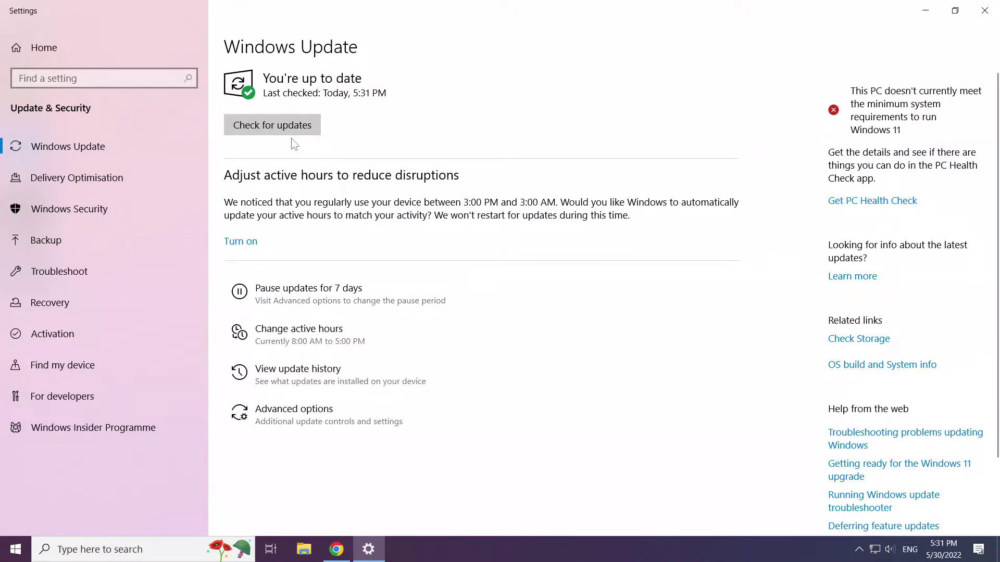
left_click(986, 16)
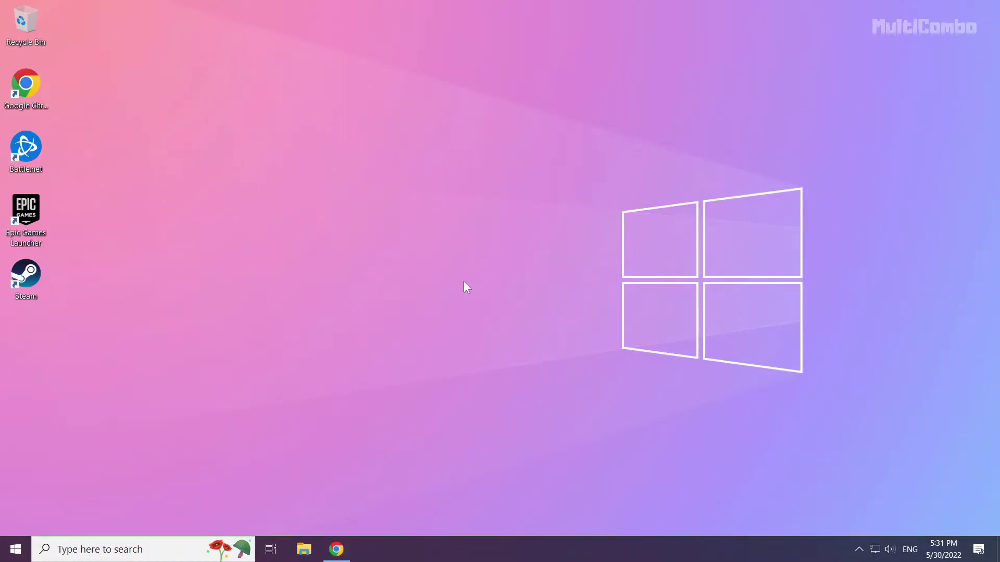
Step: Download the DirectX End-User Runtime Web Installer in Chrome and launch dxwebsetup (1).exe
left_click(340, 553)
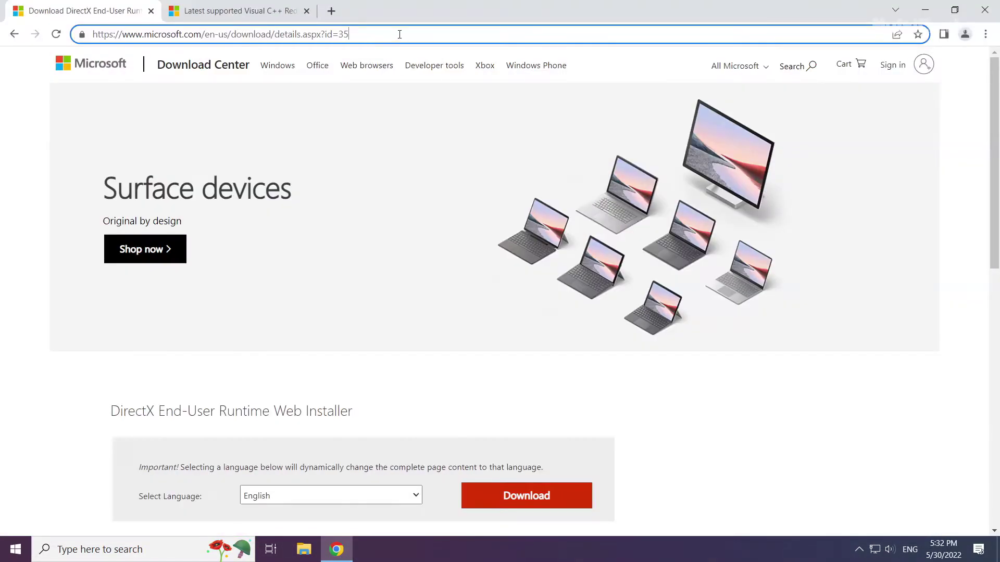
left_click_drag(399, 35, 421, 31)
left_click(411, 380)
scroll(399, 380, "down", 1)
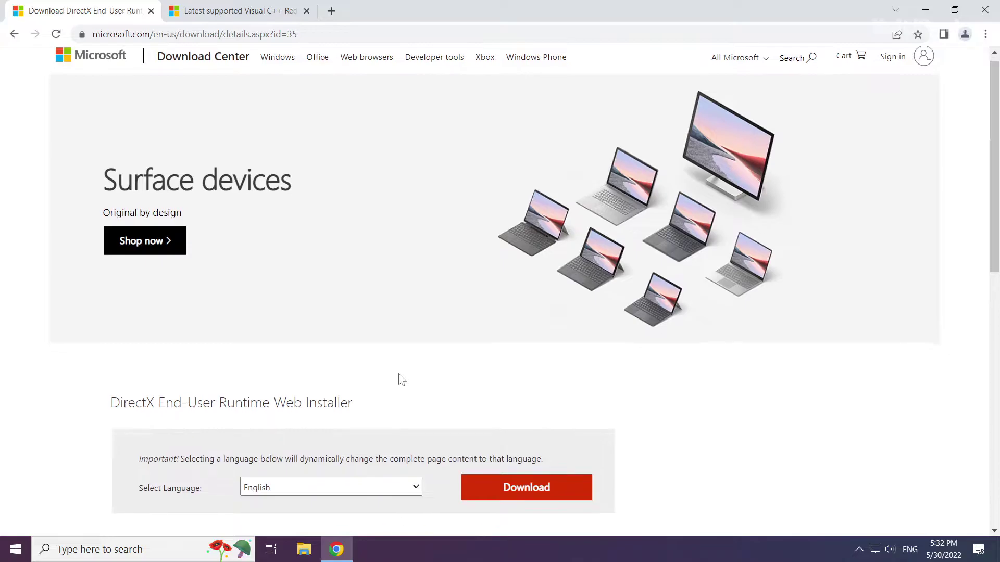
scroll(399, 380, "down", 2)
left_click_drag(365, 286, 102, 279)
left_click(92, 278)
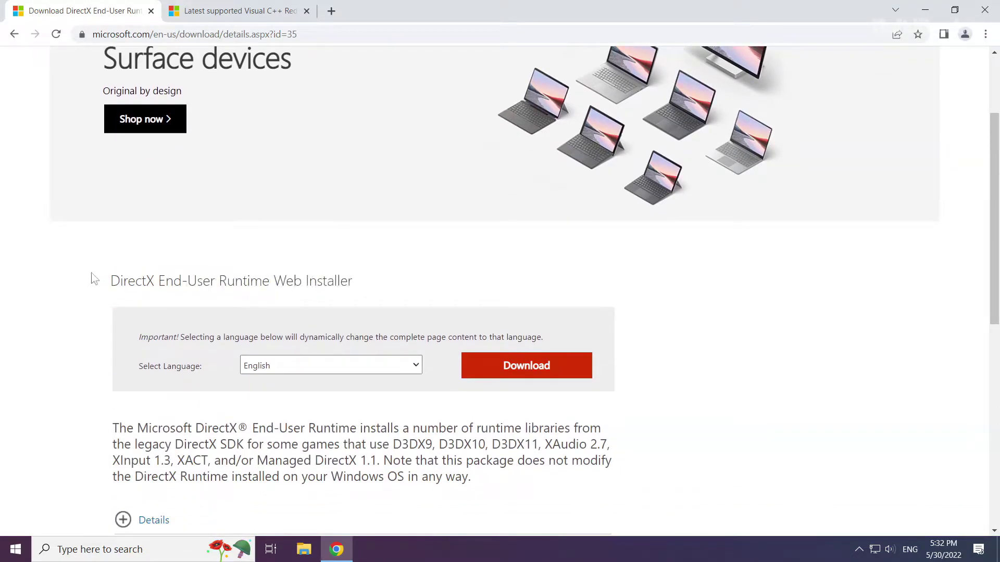
left_click(520, 372)
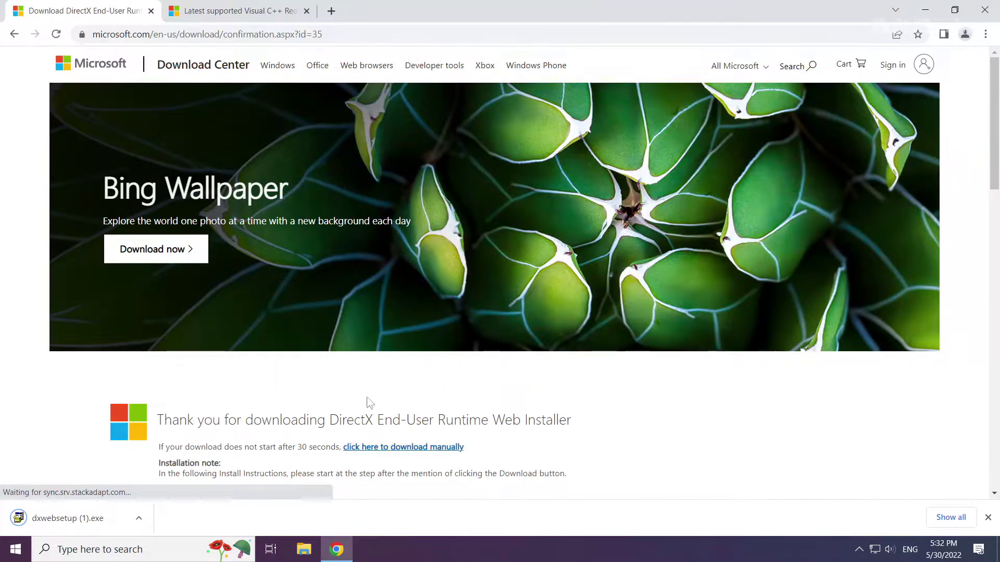
left_click(68, 518)
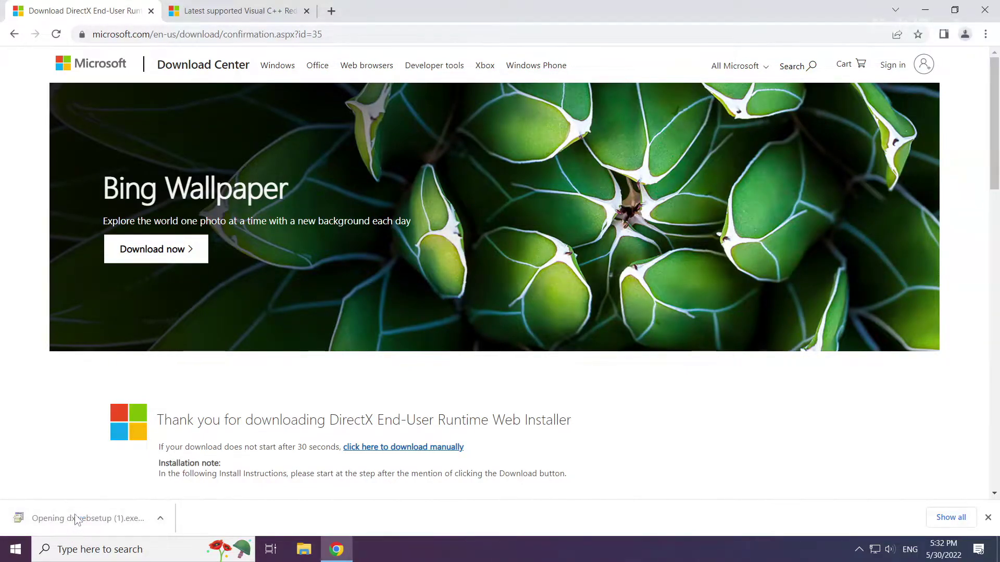
Step: Accept the DirectX license, untick the Bing Bar, run setup to completion and finish
left_click_drag(201, 60, 490, 179)
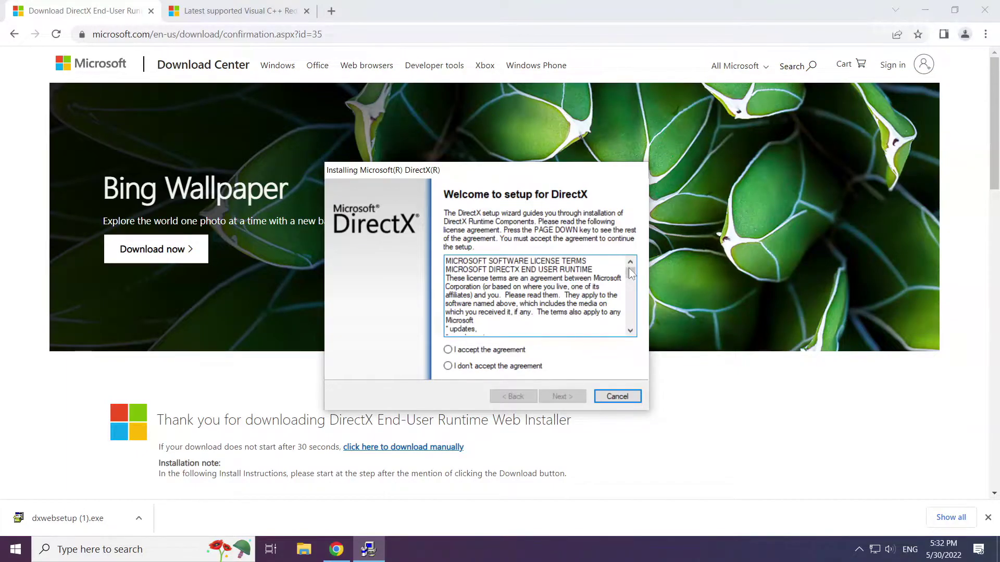
left_click_drag(630, 272, 633, 332)
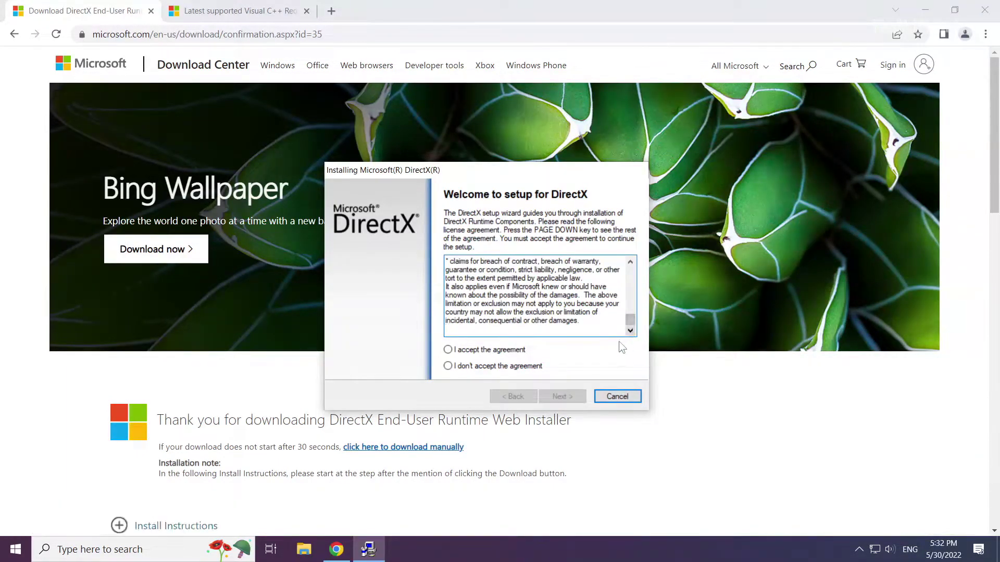
left_click(448, 350)
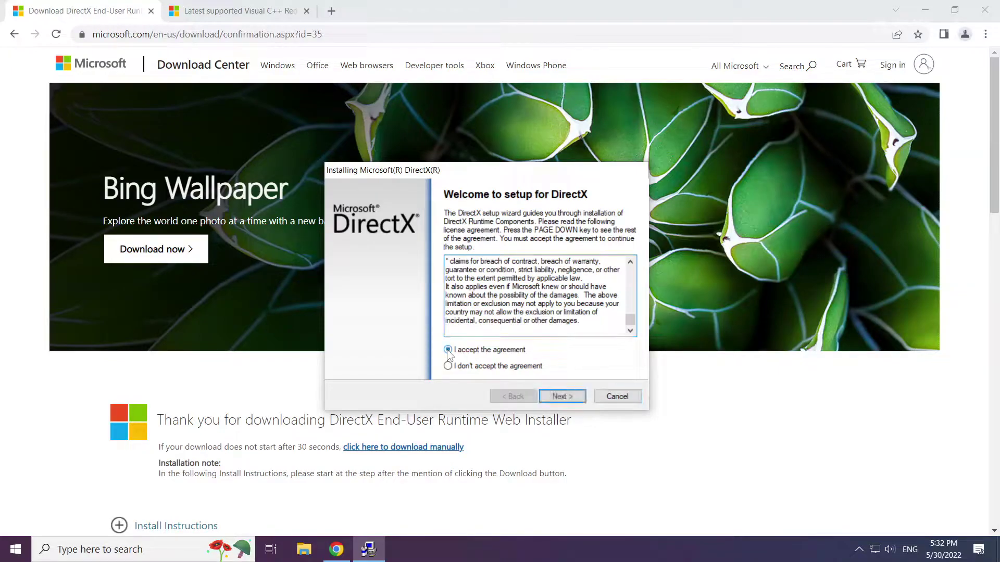
left_click(562, 397)
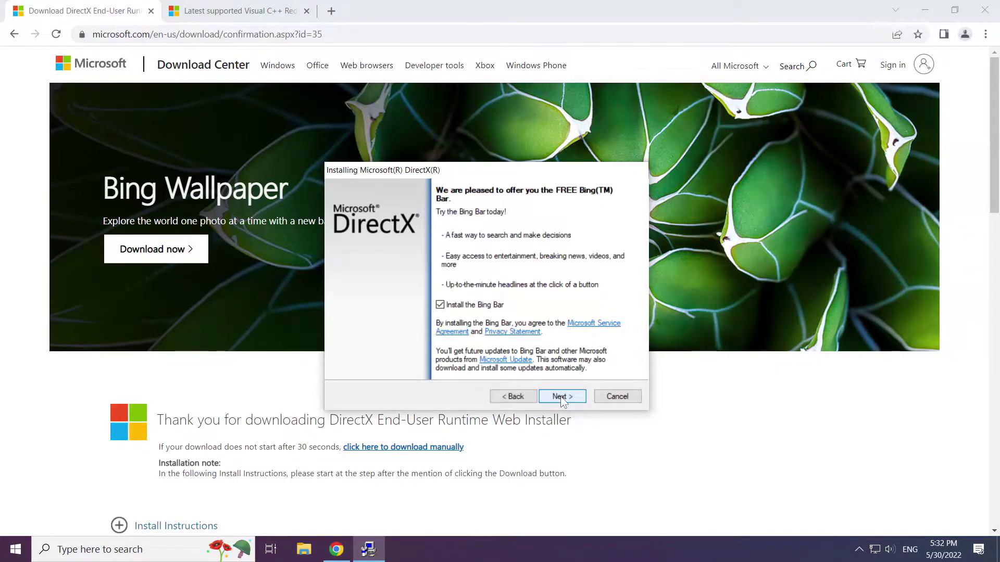
left_click(440, 306)
left_click(562, 399)
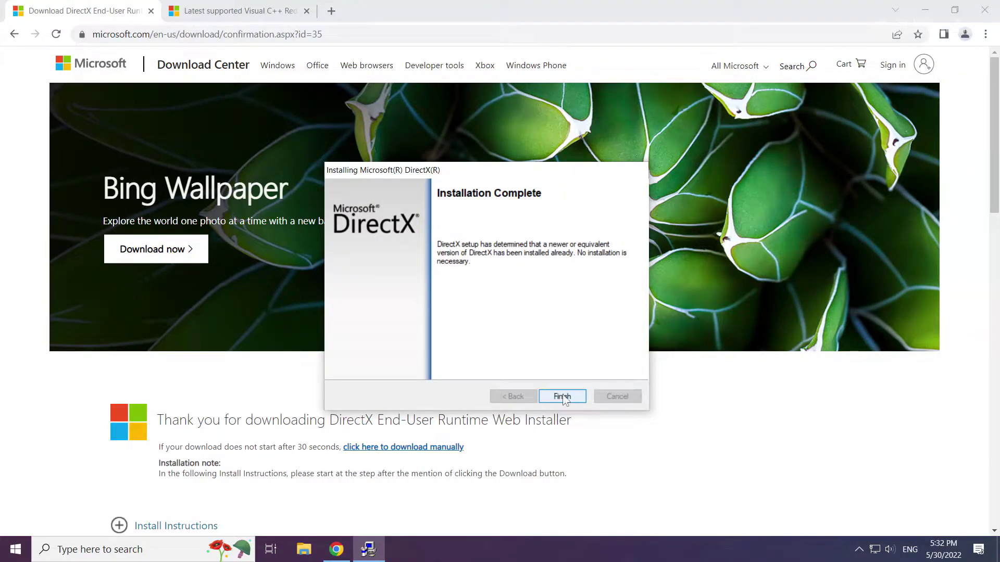
left_click(562, 397)
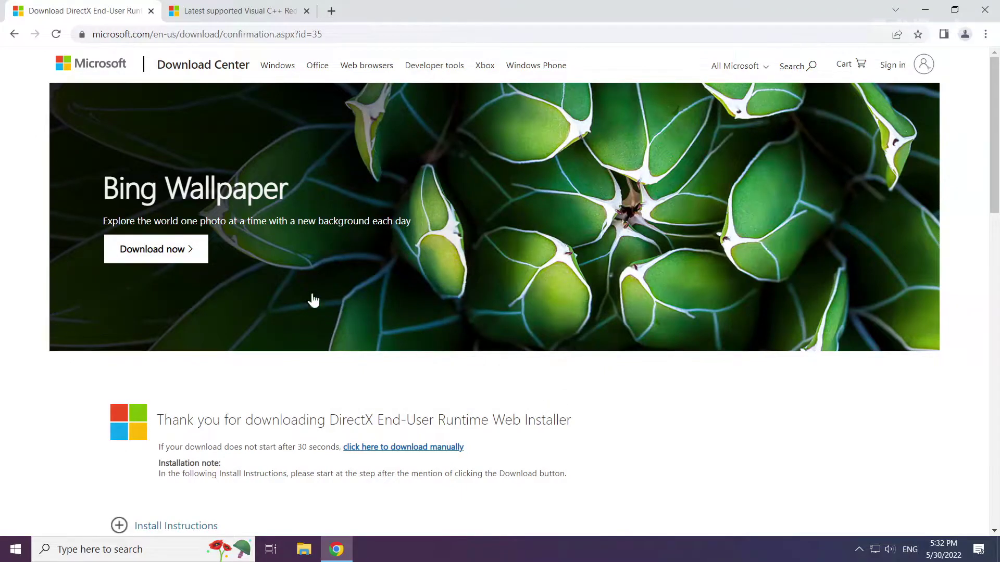
Step: Close the DirectX tab and scroll the Microsoft Docs page to the Visual Studio 2015–2022 redistributable table
left_click(151, 11)
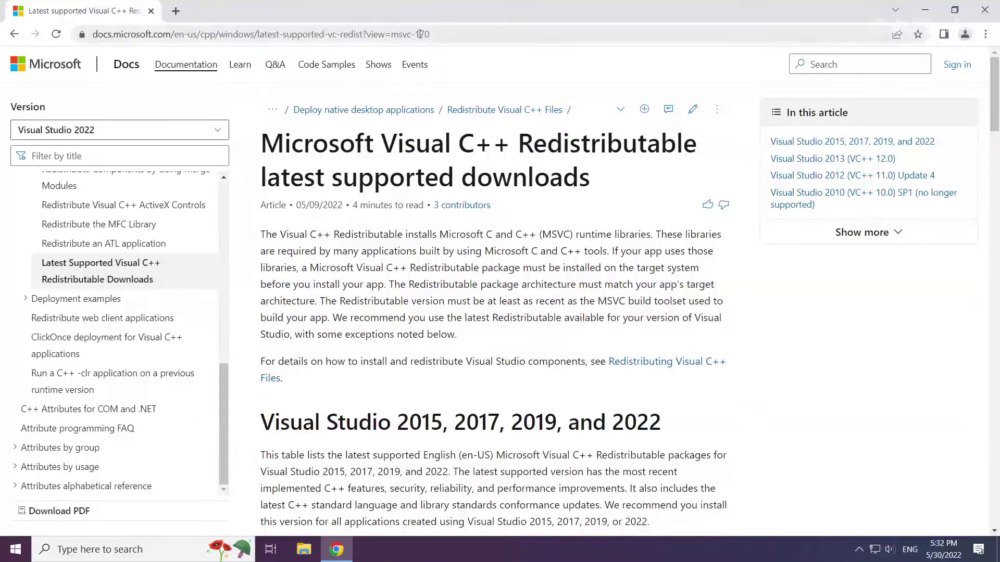
left_click(519, 34)
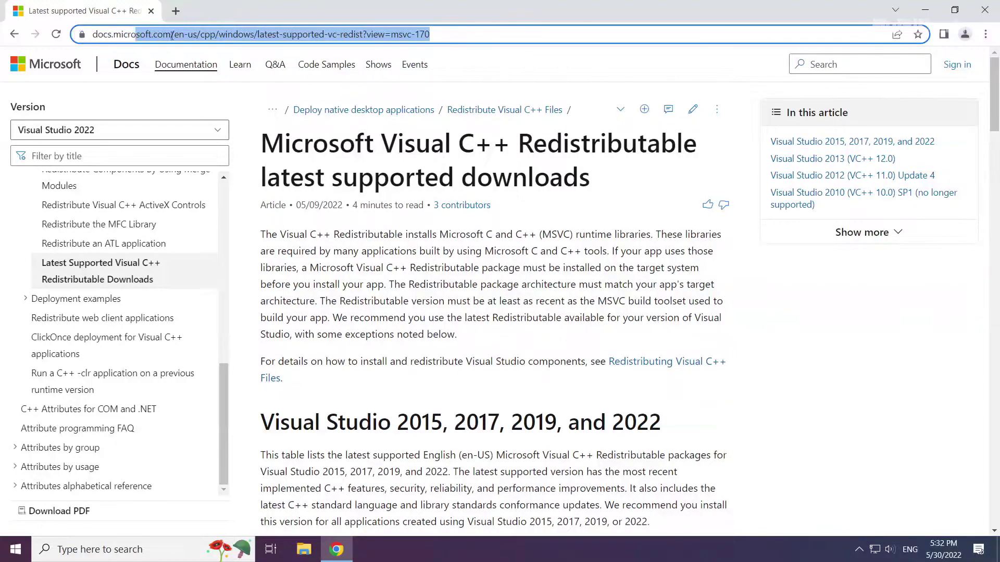
left_click(519, 32)
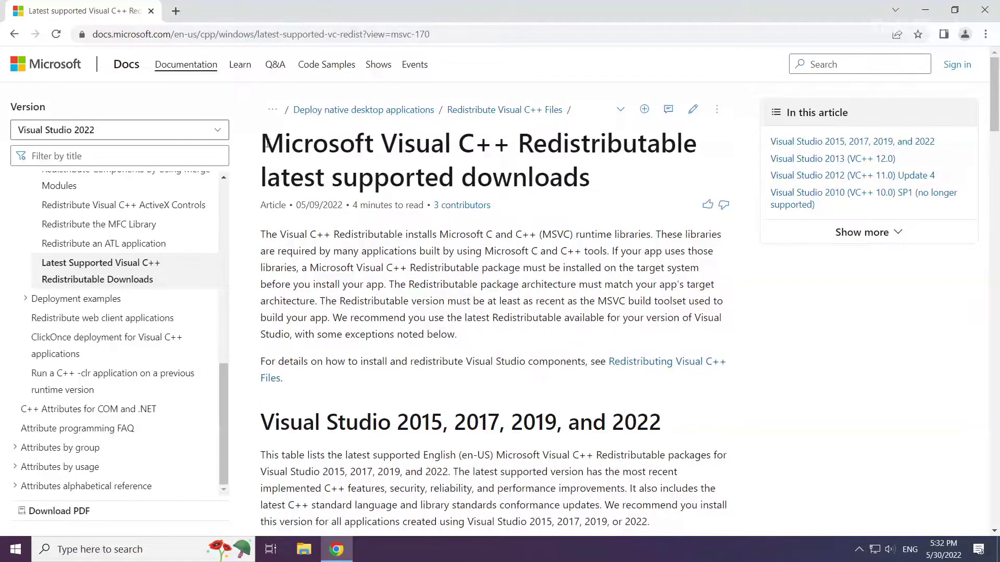
left_click_drag(262, 143, 508, 143)
left_click_drag(260, 423, 674, 426)
left_click(687, 425)
scroll(506, 406, "down", 3)
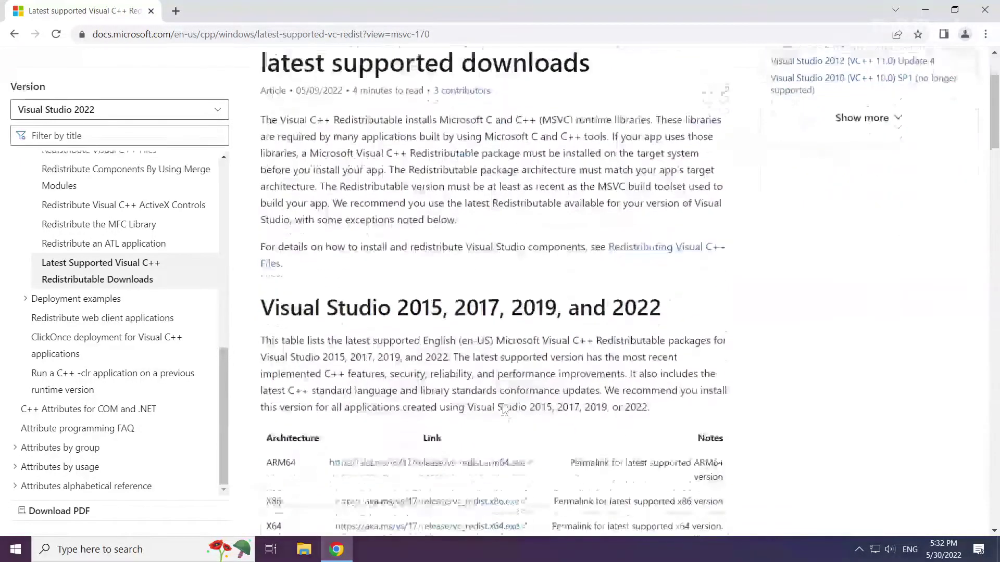
scroll(500, 402, "down", 1)
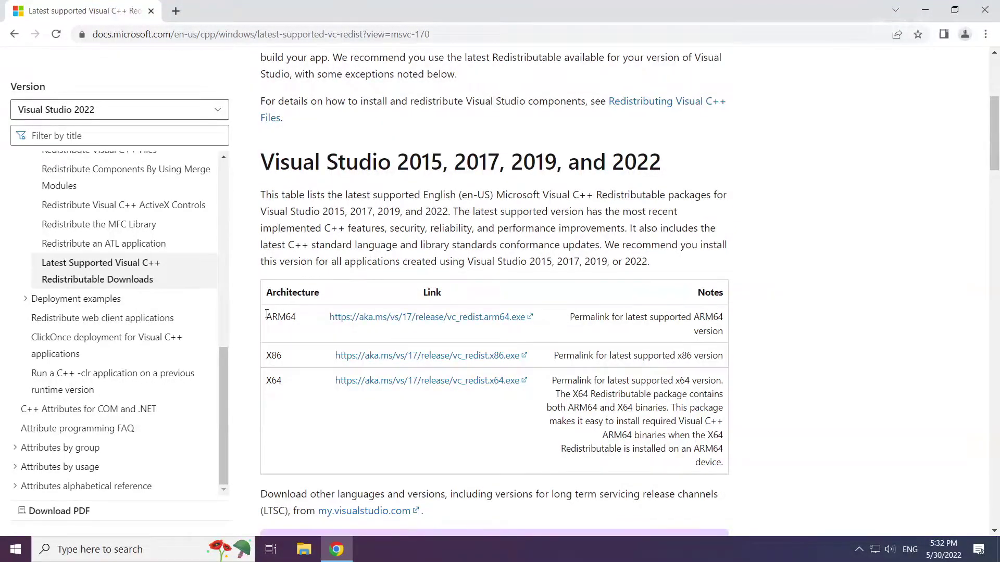
mouse_move(261, 316)
left_mouse_down()
mouse_move(344, 378)
mouse_move(589, 386)
left_mouse_up()
left_click(590, 386)
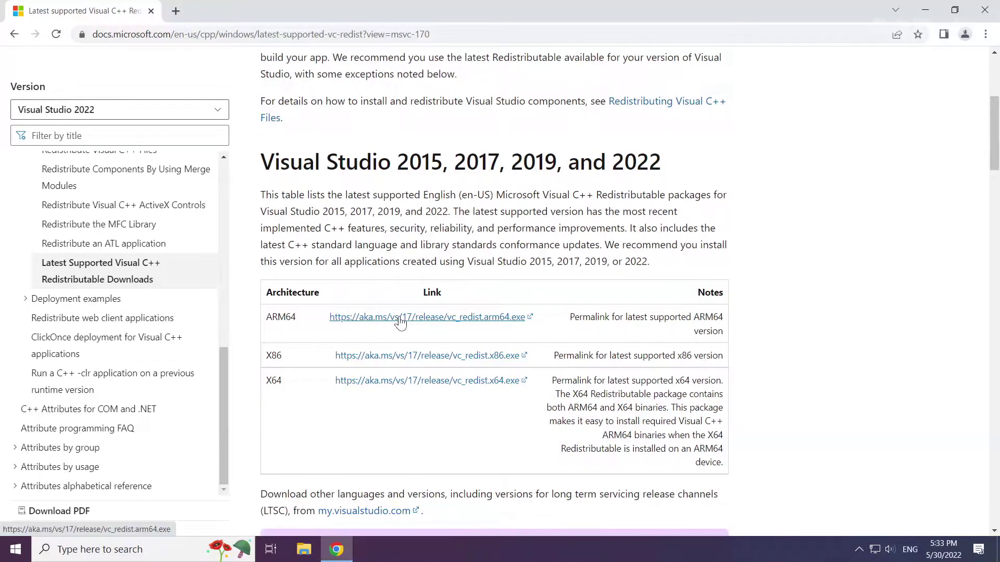
Step: Download the ARM64, X86 and X64 Visual C++ Redistributable installers
left_click(399, 319)
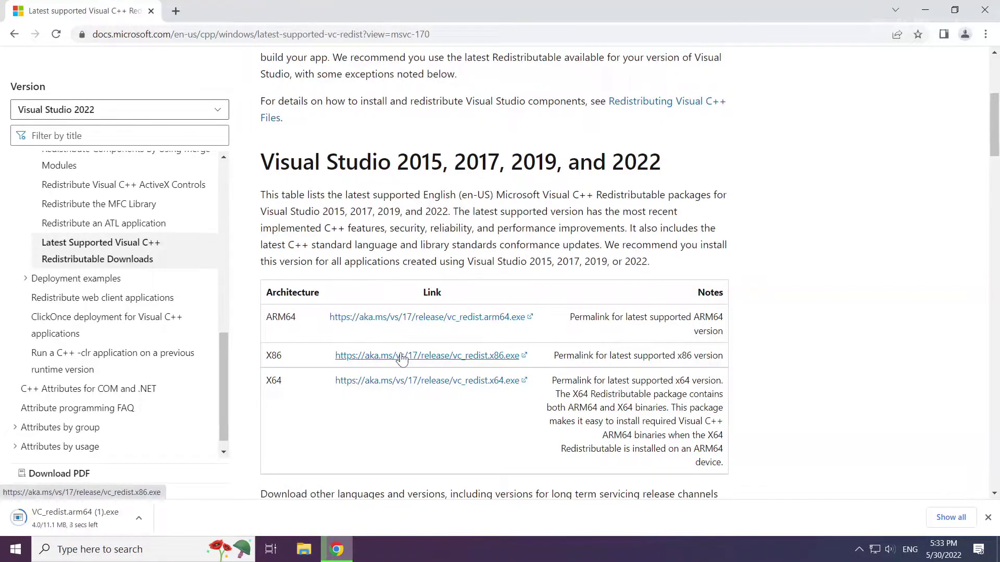
left_click(400, 358)
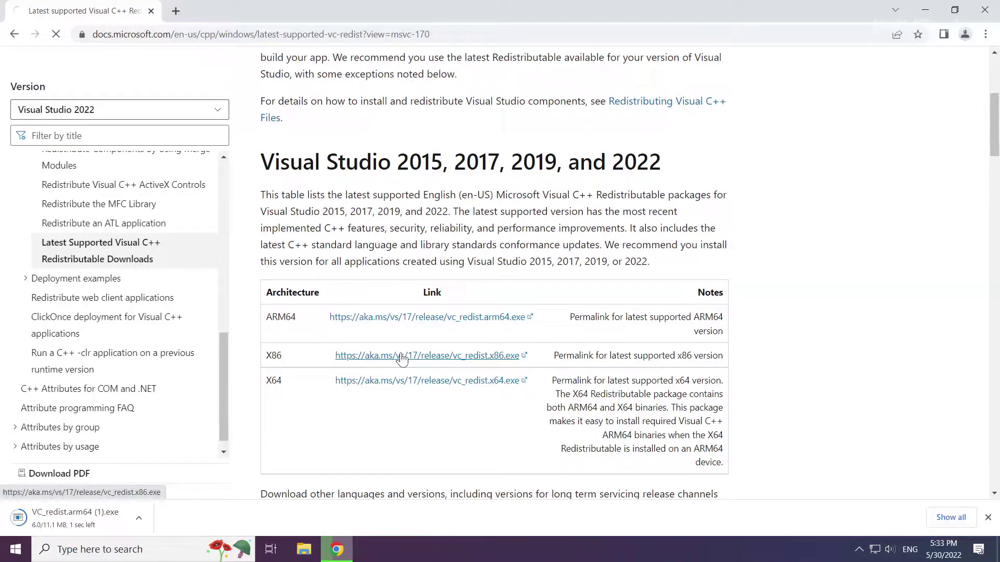
left_click(391, 383)
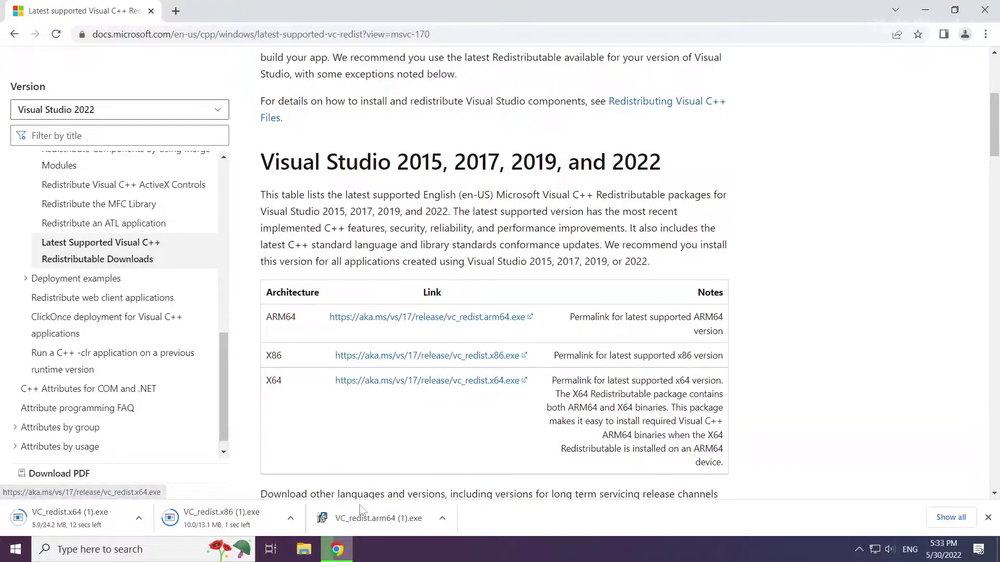
Step: Launch the ARM64 redistributable setup, agree to the license and start its install
left_click(388, 521)
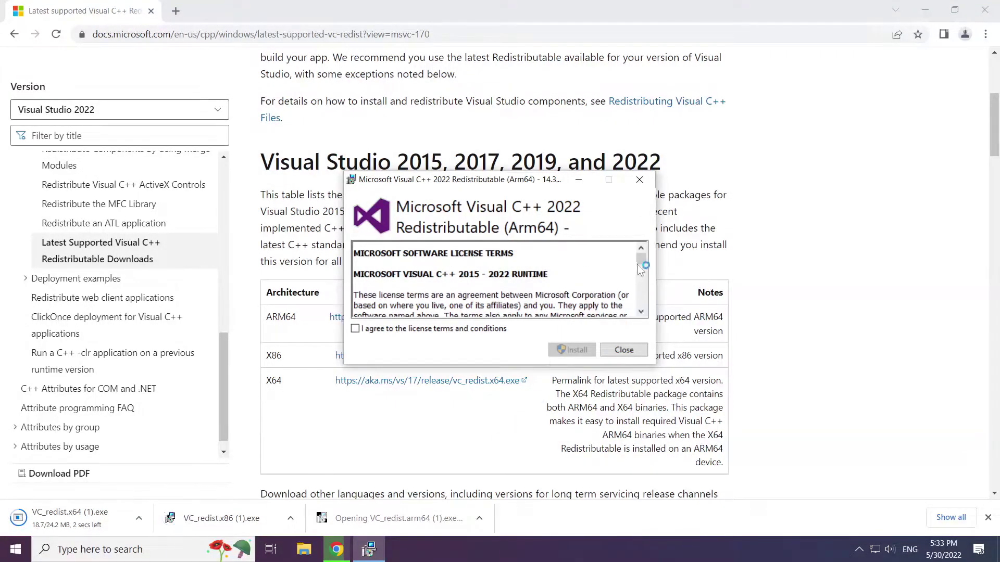
left_click_drag(641, 260, 642, 313)
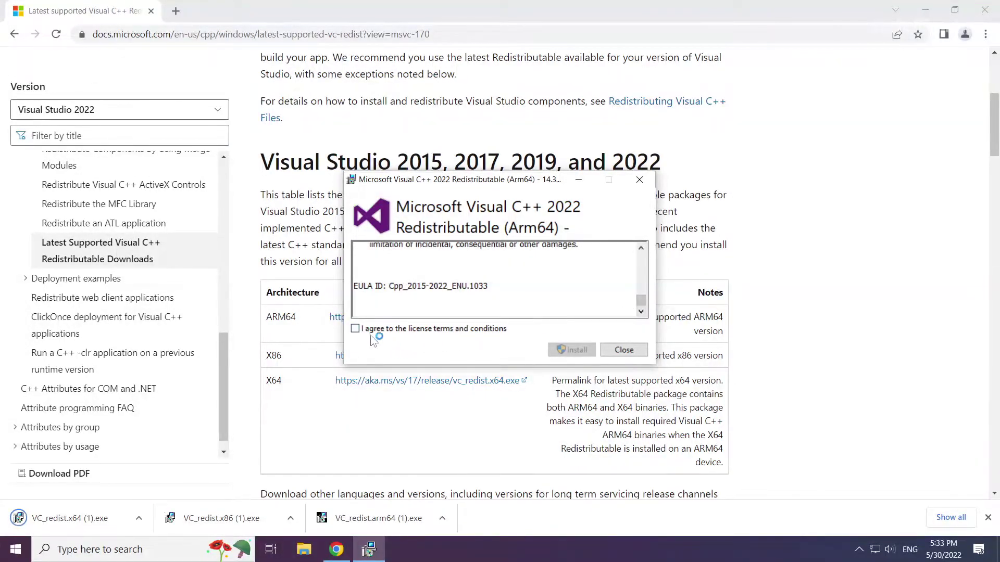
left_click(355, 328)
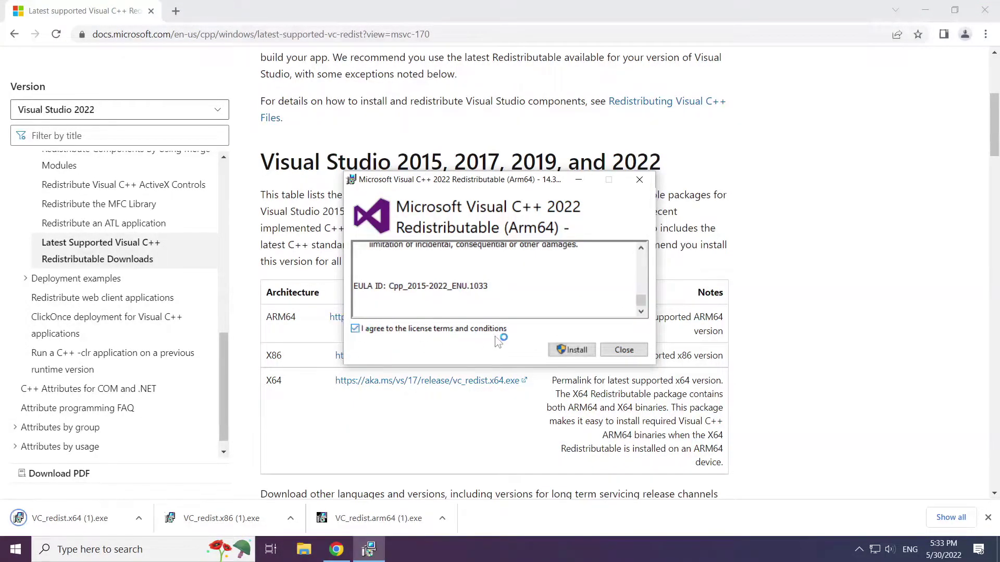
left_click(568, 353)
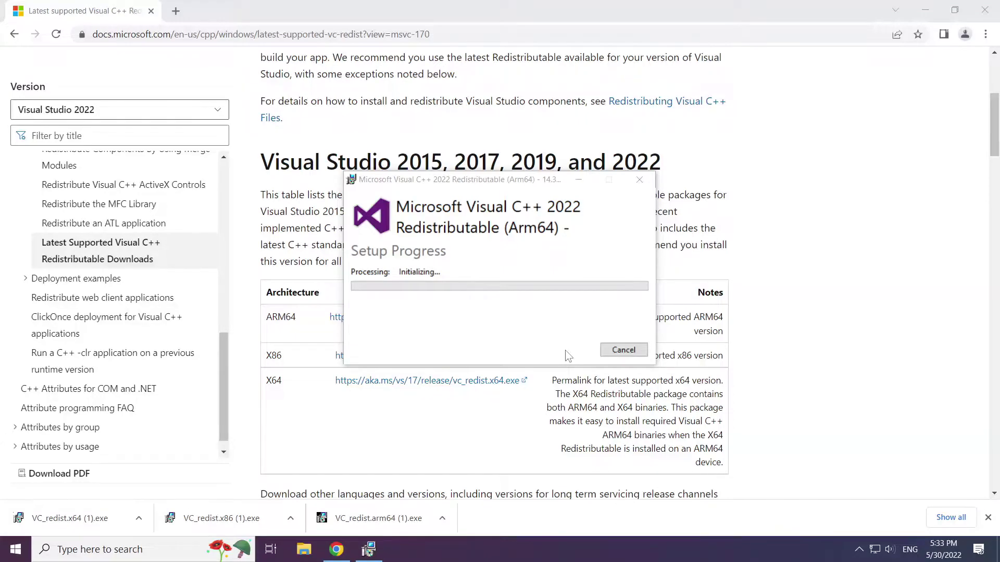
Step: Install the x86 Visual C++ 2015-2022 Redistributable successfully and close its setup
left_click(225, 519)
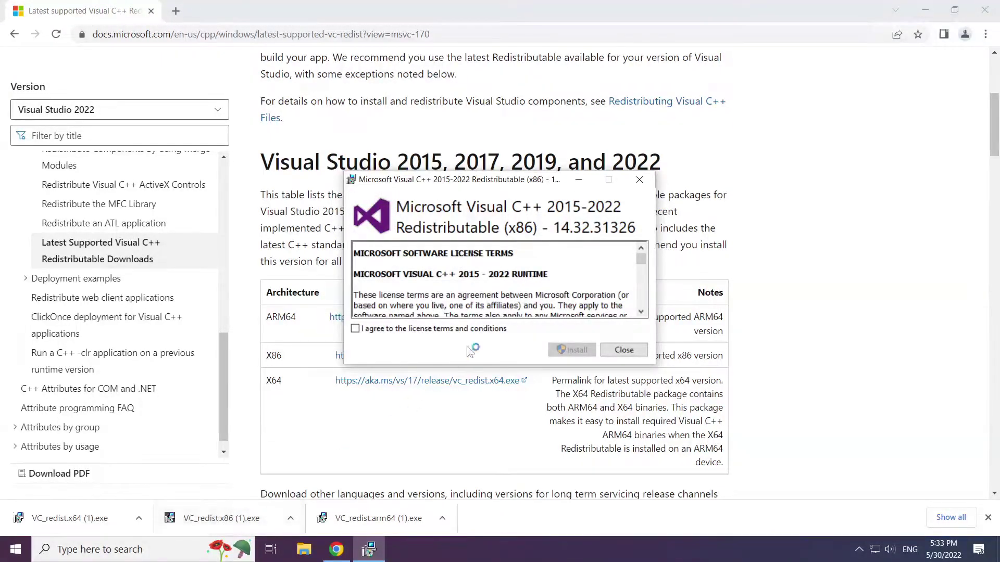
left_click_drag(642, 285, 644, 308)
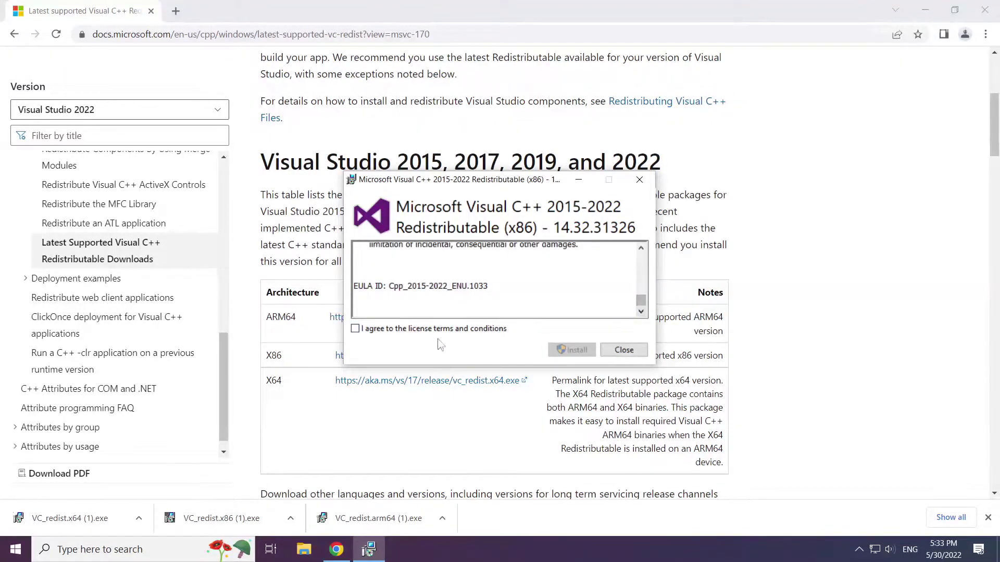
left_click(356, 329)
left_click(572, 352)
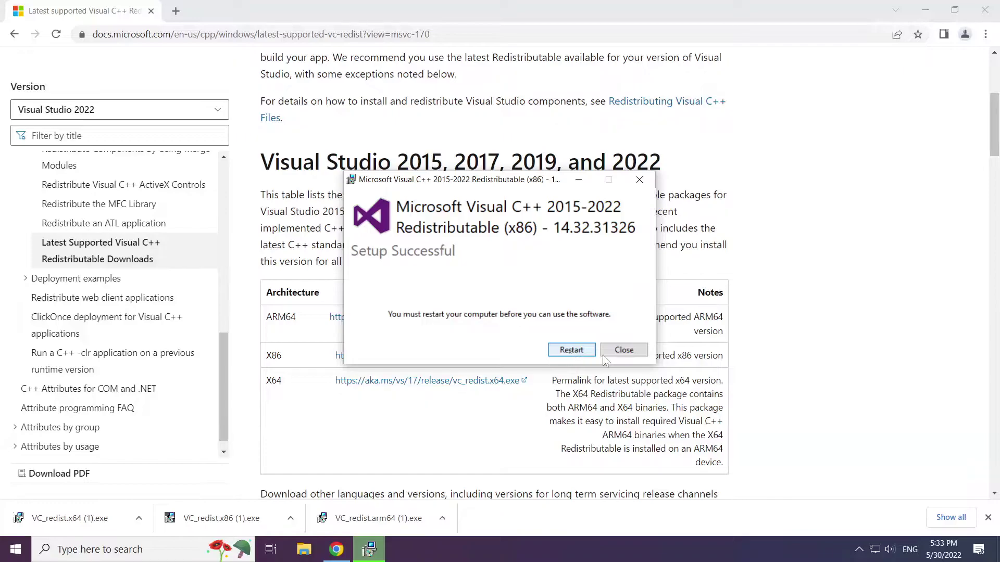
left_click(624, 350)
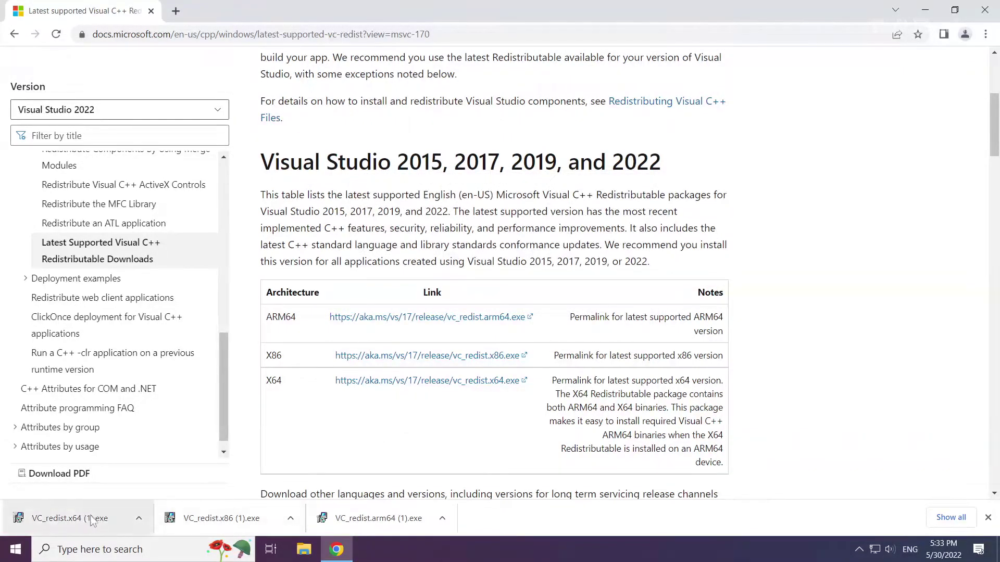
Step: Install the x64 Visual C++ 2015-2022 Redistributable from VC_redist.x64 and close it after success
left_click(74, 519)
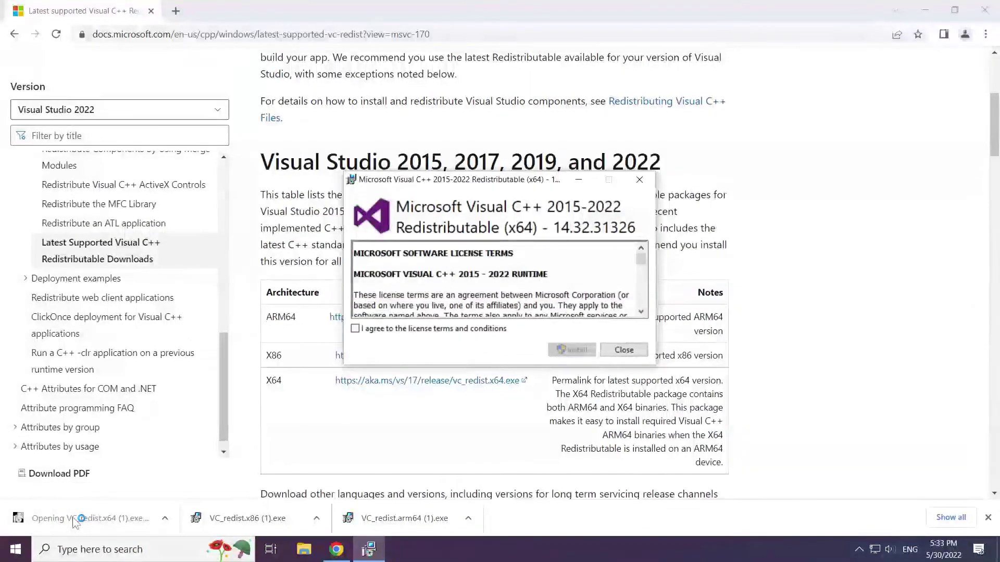
left_click_drag(641, 258, 640, 308)
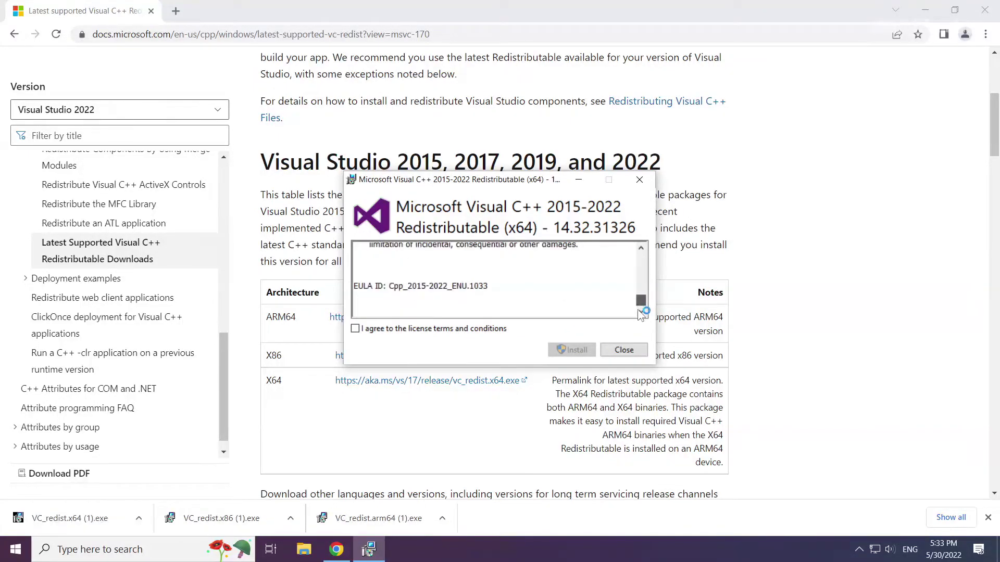
left_click(355, 329)
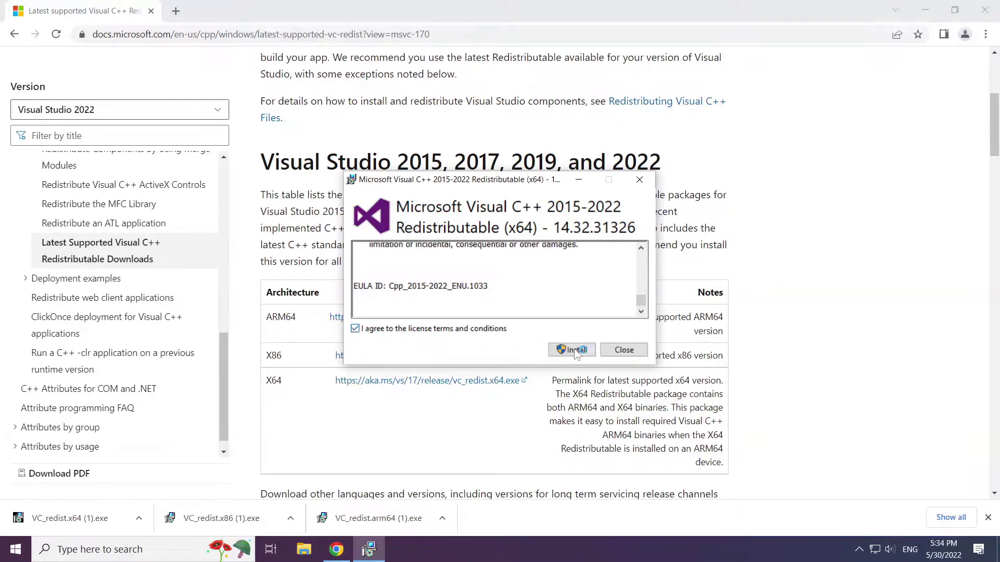
left_click(573, 351)
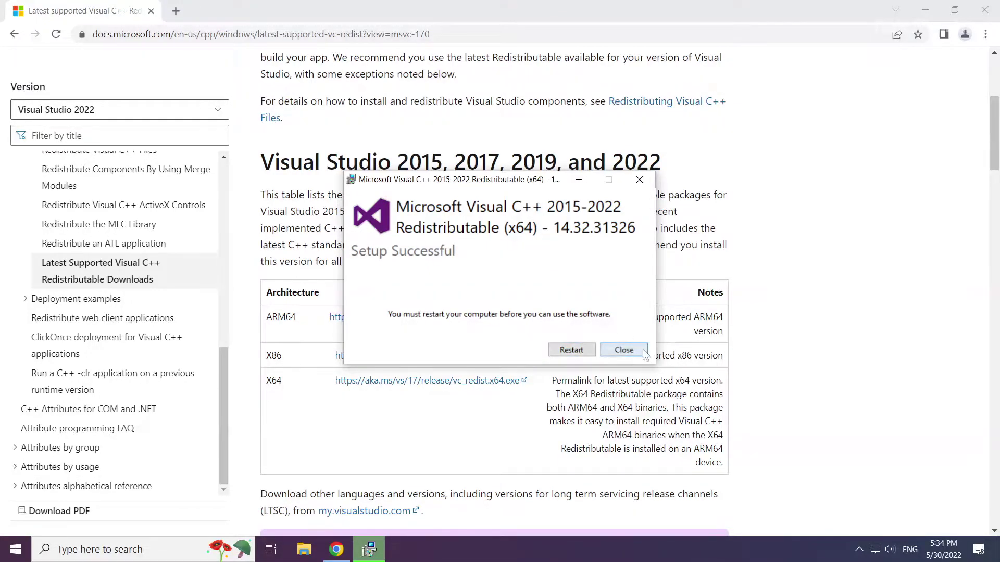
left_click(625, 351)
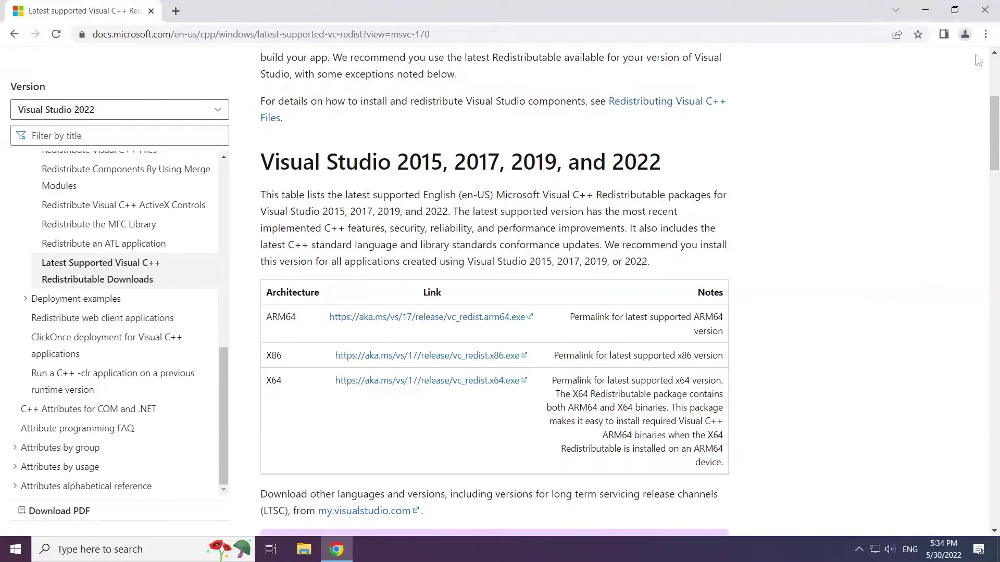
Step: Close Chrome and launch Task Manager from the Start button's right-click menu
left_click(986, 15)
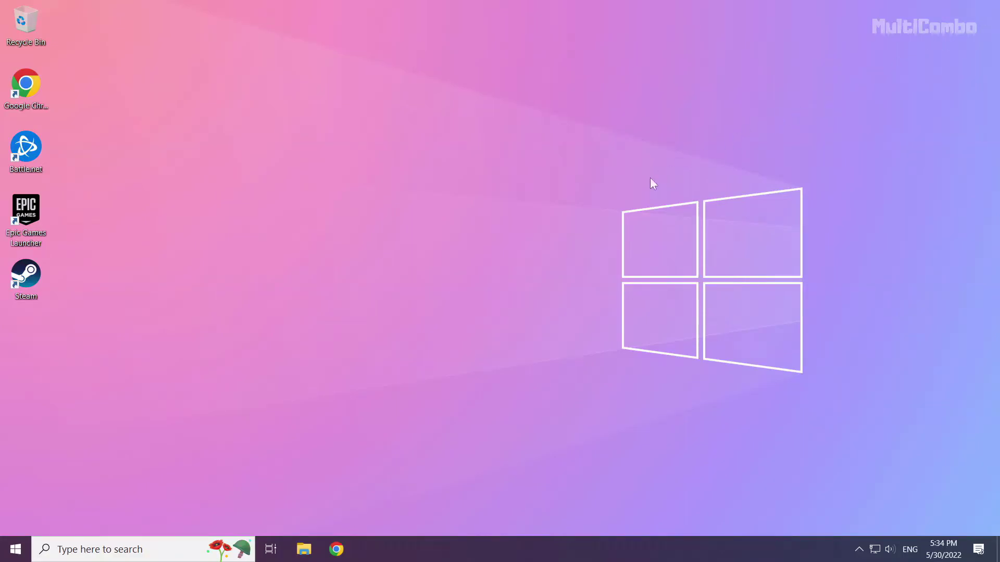
right_click(16, 555)
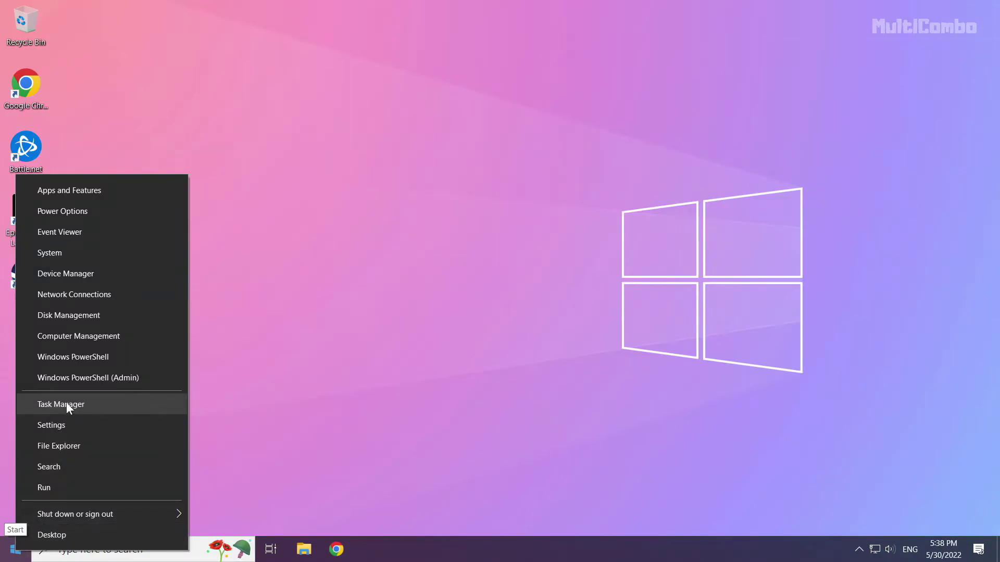
left_click(90, 405)
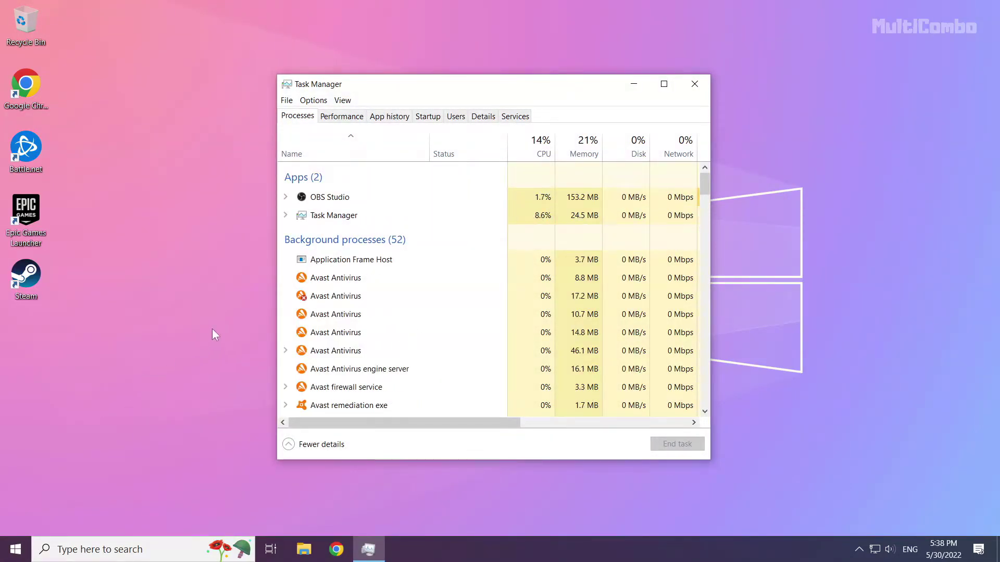
Step: Disable Microsoft Edge, Java Update Scheduler, Hamachi Client Application and Cortana in the Startup list
left_click(432, 124)
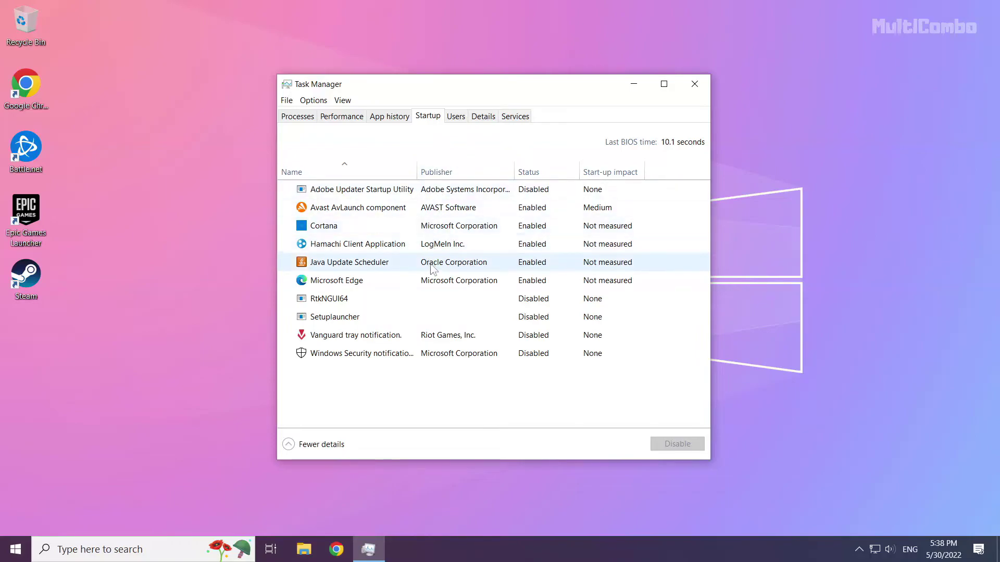
left_click(379, 280)
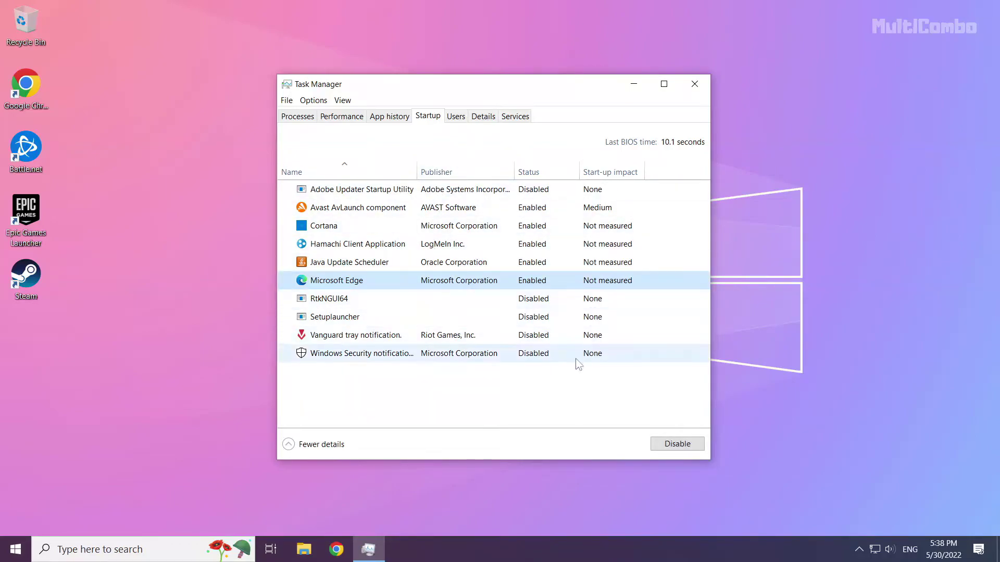
left_click(676, 444)
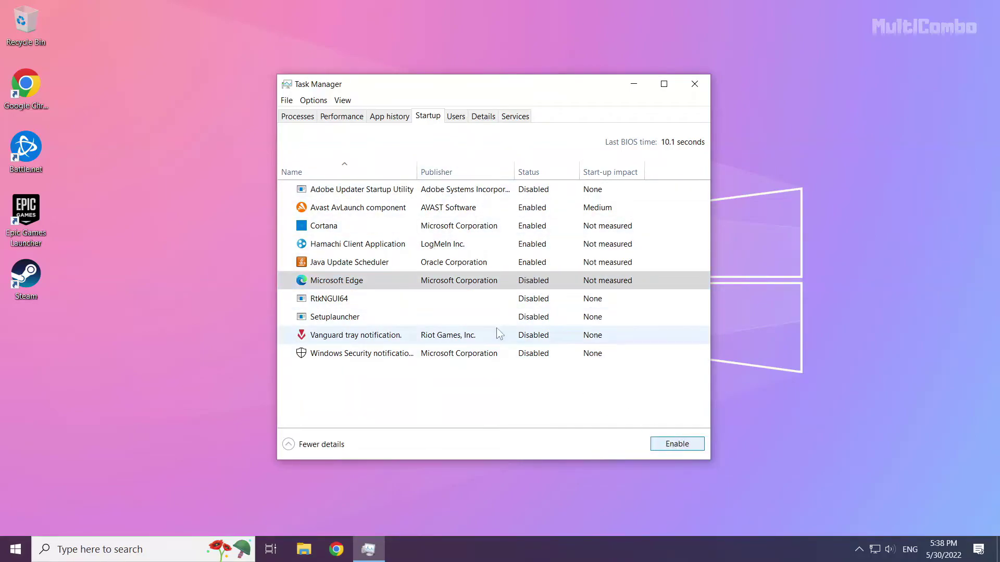
left_click(395, 267)
left_click(674, 443)
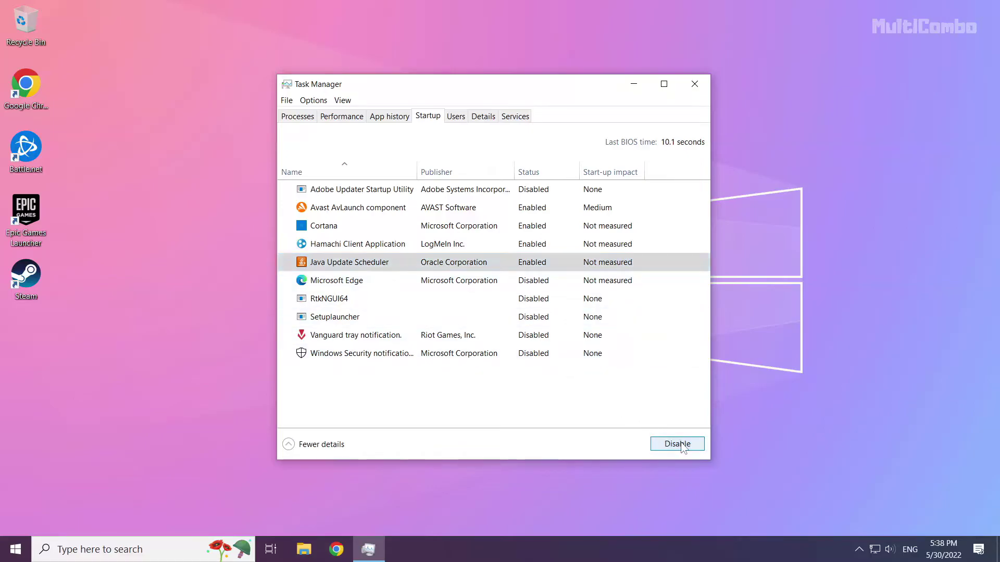
left_click(424, 245)
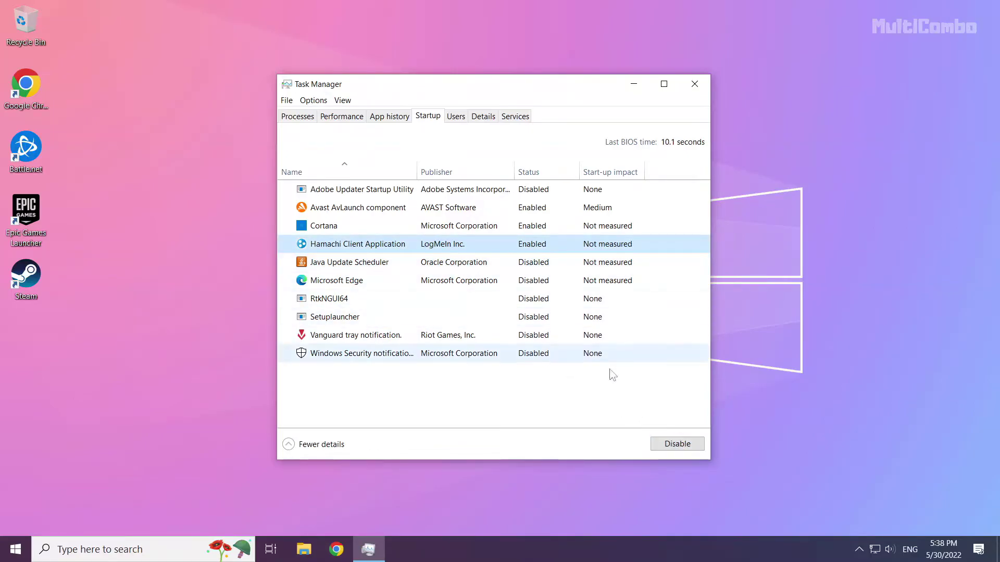
left_click(690, 450)
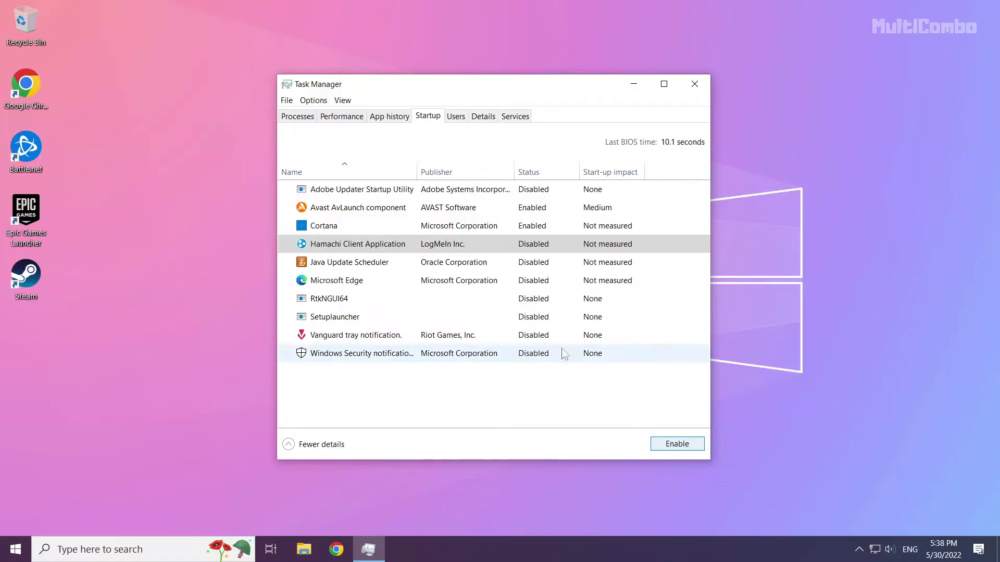
left_click(469, 226)
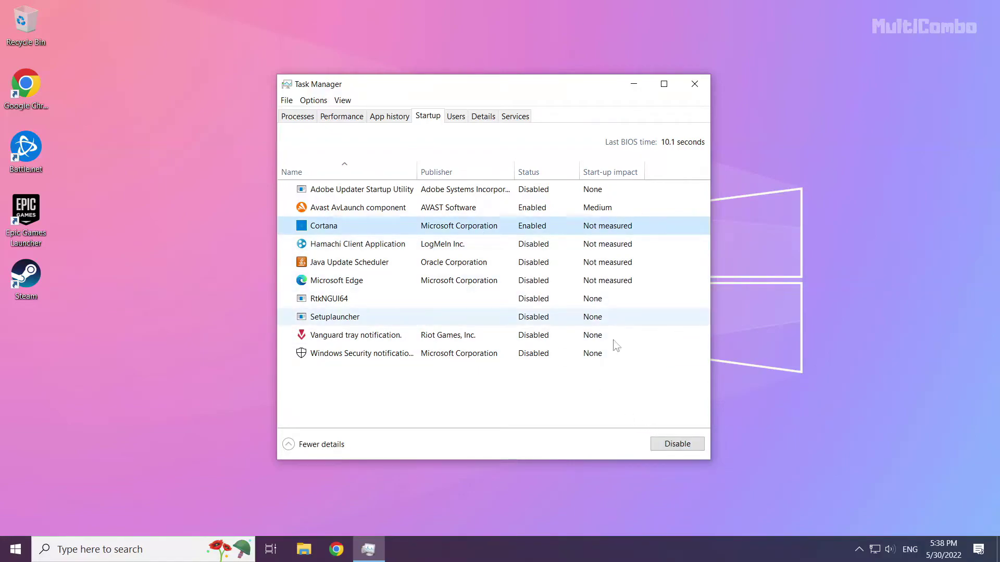
left_click(676, 445)
left_click(676, 445)
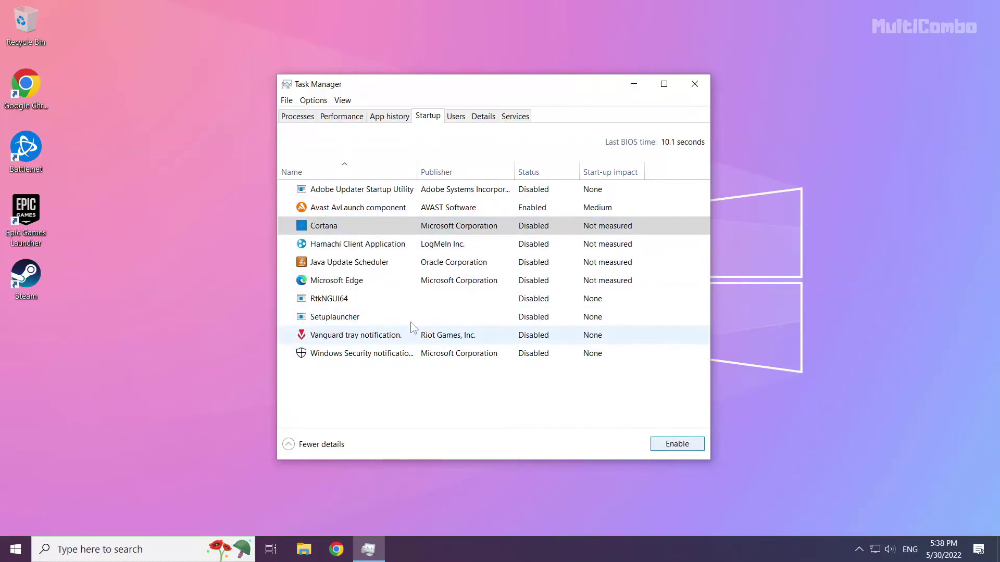
Step: Close Task Manager and show the Start menu's Sleep, Shut down and Restart options
left_click(695, 85)
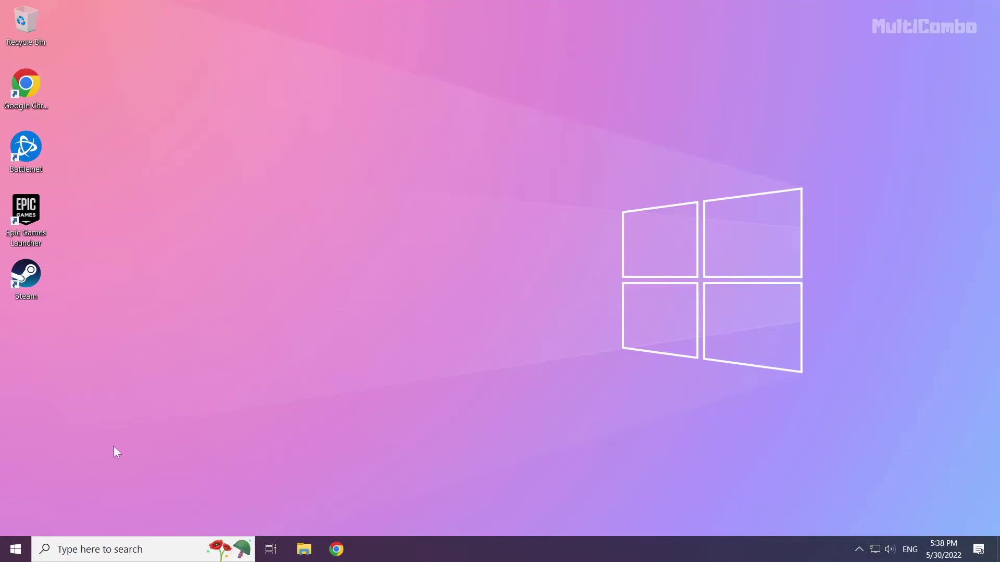
left_click(15, 549)
left_click(16, 521)
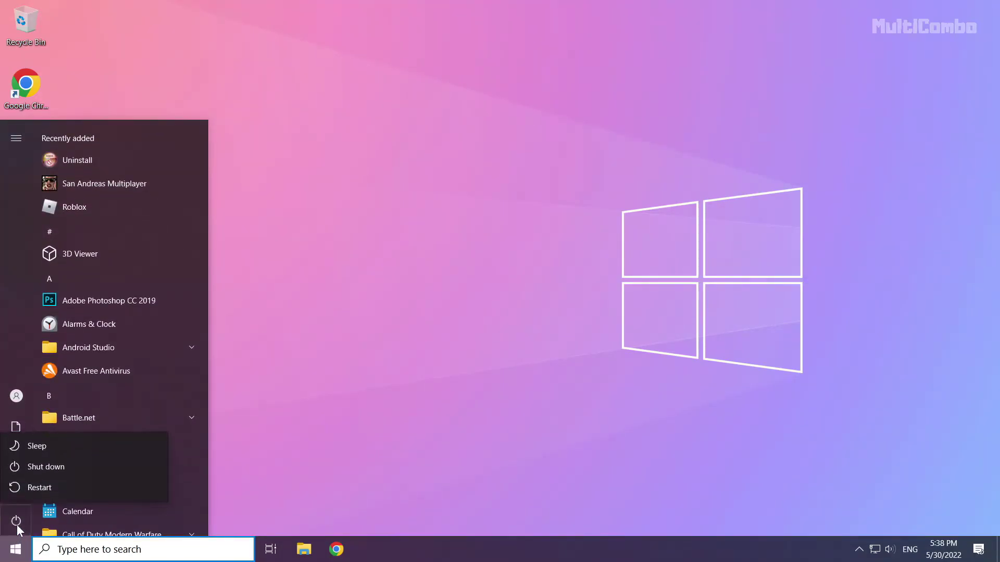